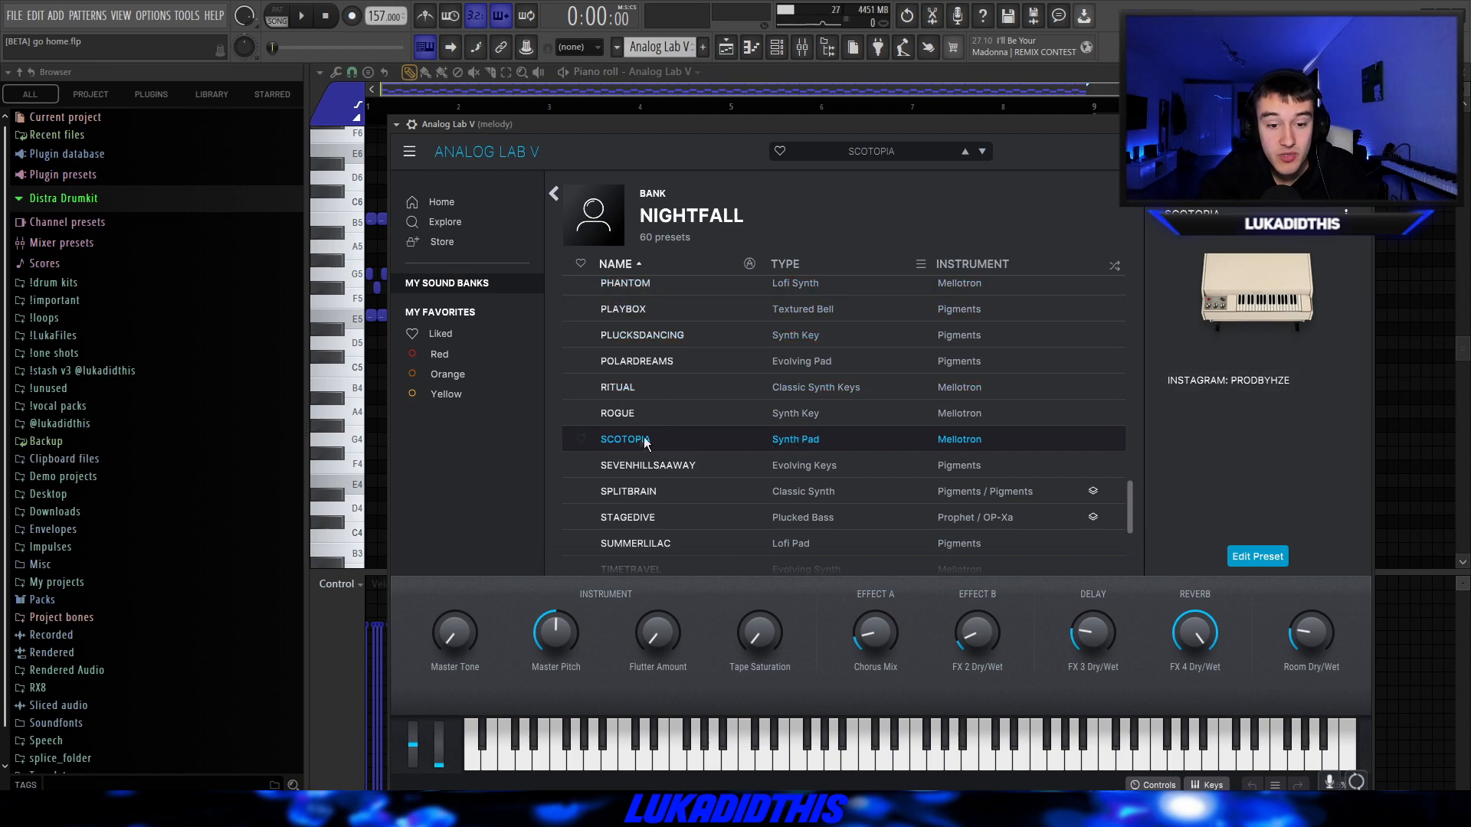
Examine the Analog Lab V melody notes in the piano roll up close and play the pattern.
{"action": "left_click", "coordinate": [1458, 462]}
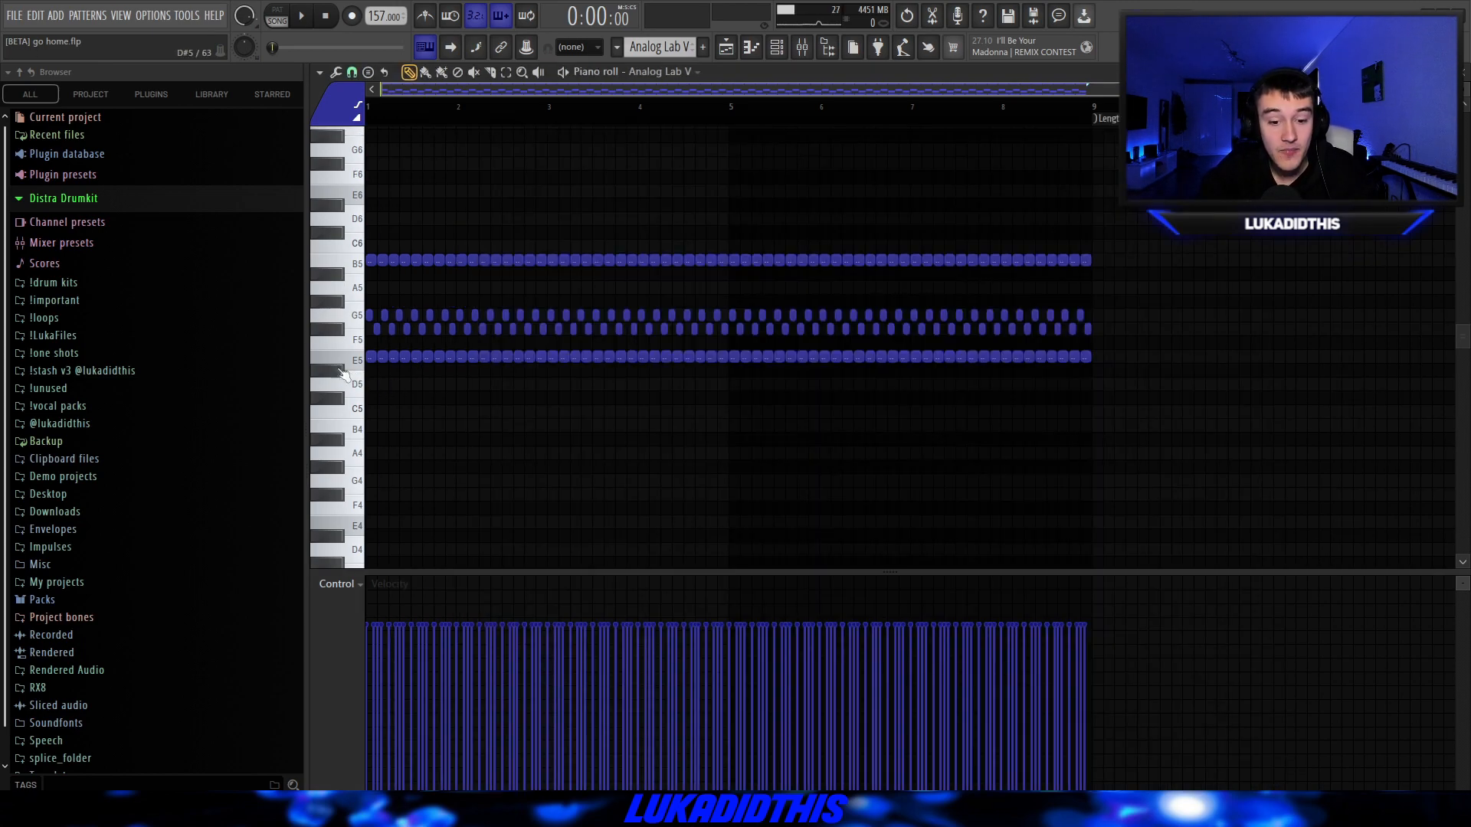
{"action": "scroll", "coordinate": [337, 357], "scroll_direction": "up", "scroll_amount": 5}
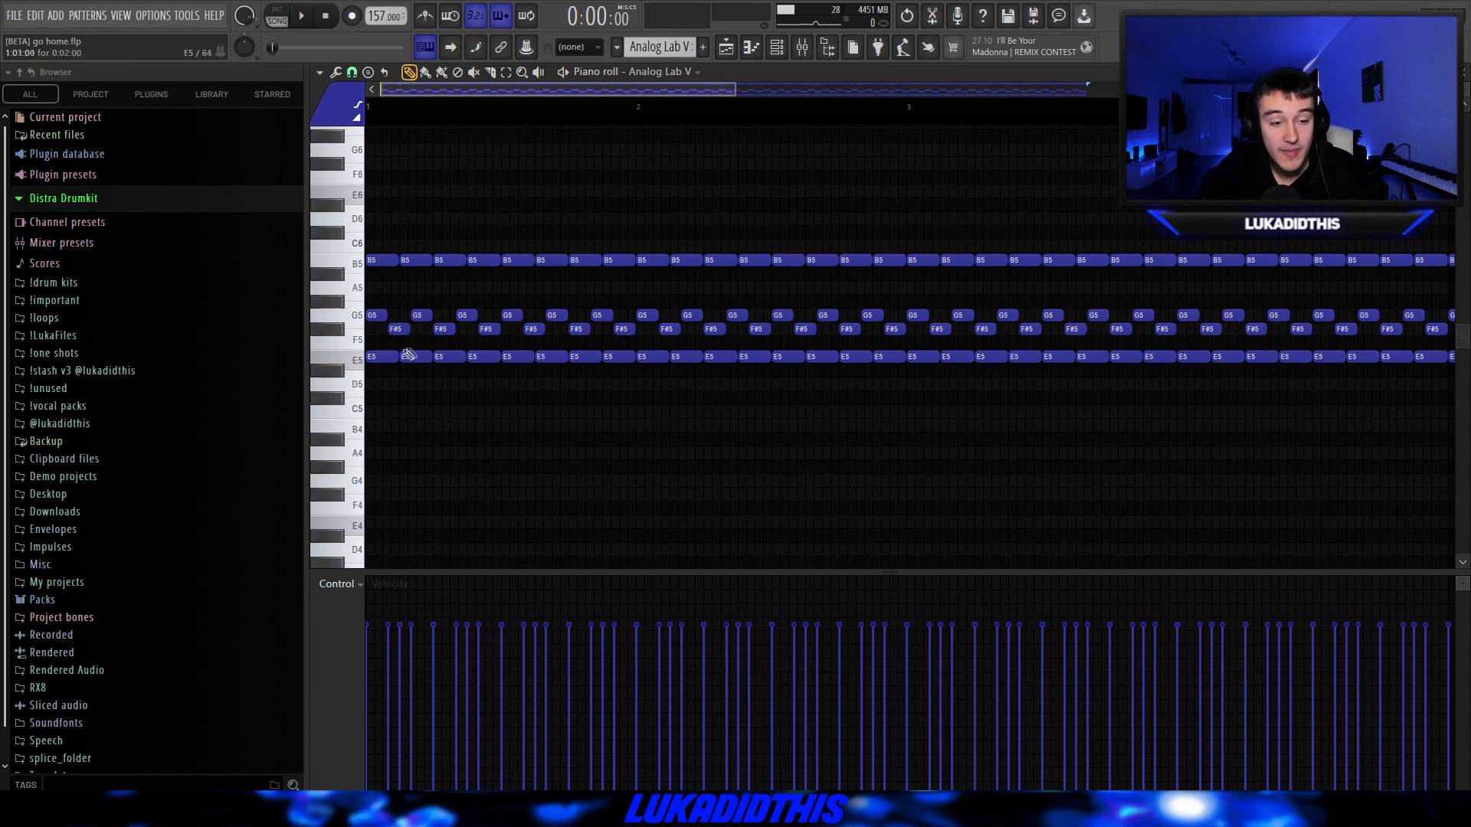
{"action": "scroll", "coordinate": [442, 328], "scroll_direction": "up", "scroll_amount": 3}
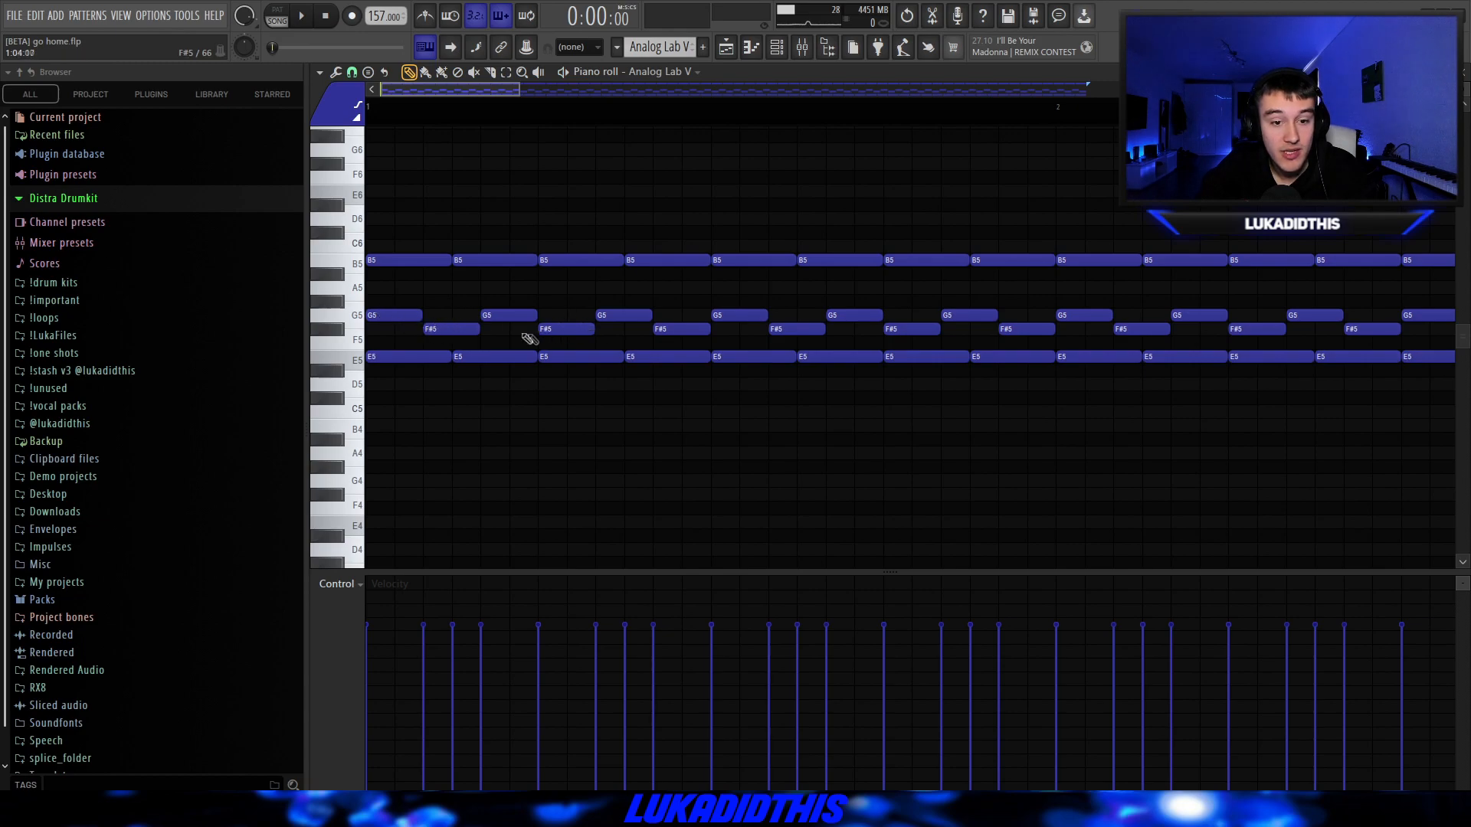
{"action": "scroll", "coordinate": [582, 315], "scroll_direction": "down", "scroll_amount": 8}
{"action": "scroll", "coordinate": [605, 314], "scroll_direction": "down", "scroll_amount": 1}
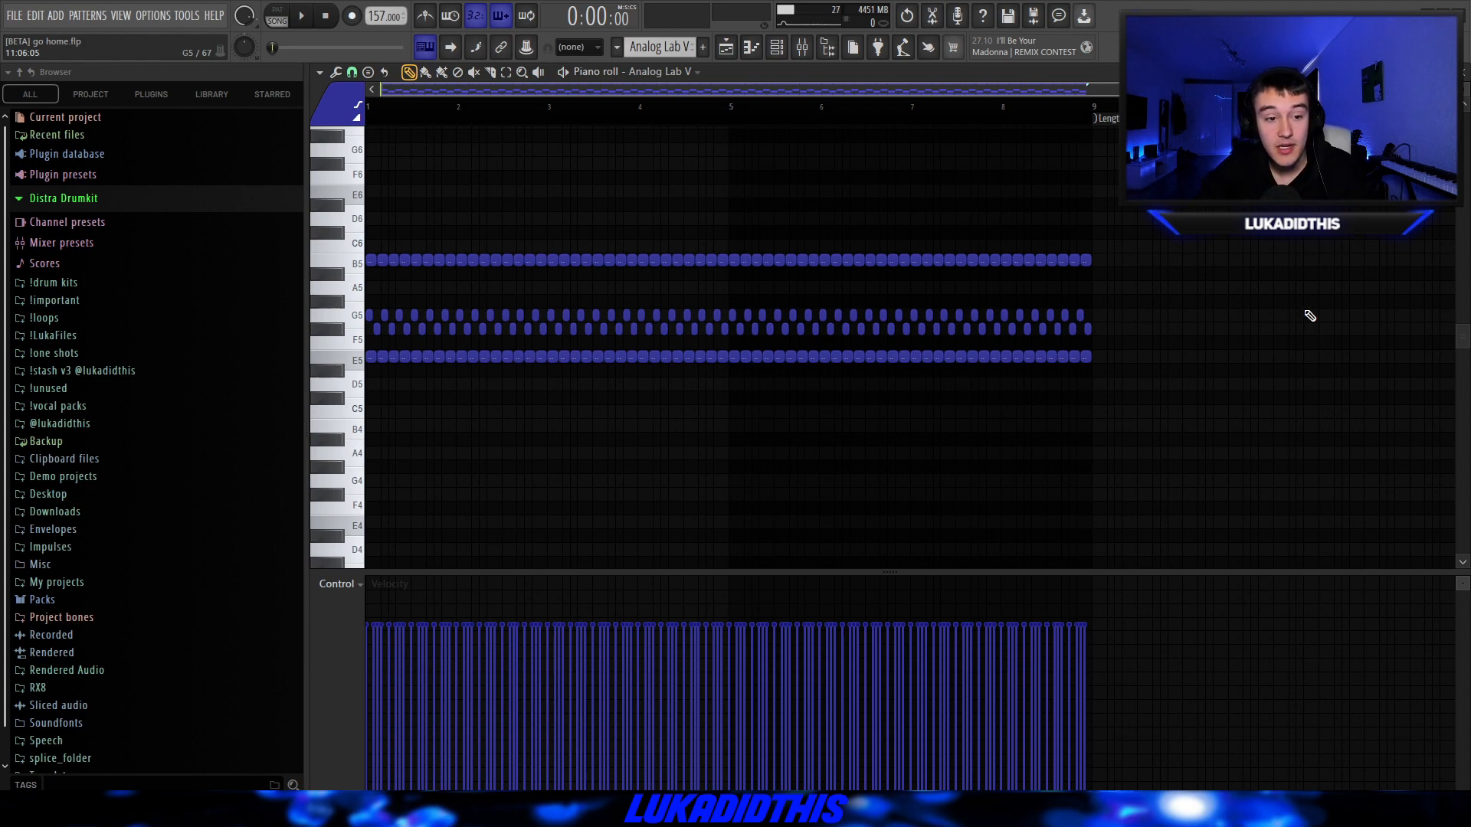
{"action": "key", "text": "space"}
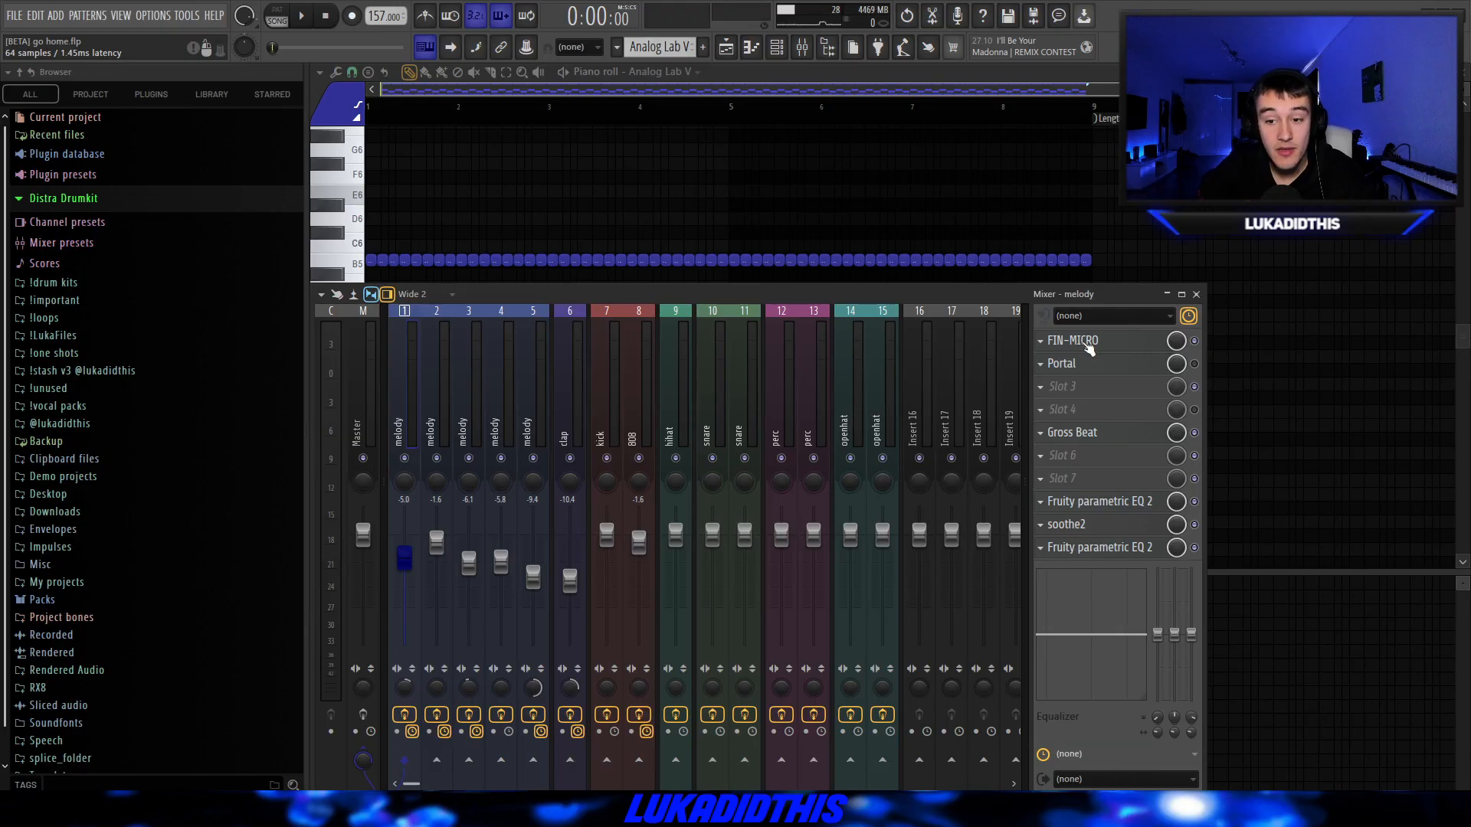
Inspect the FIN-MICRO, Gross Beat and Fruity parametric EQ 2 settings on the first melody mixer track.
{"action": "left_click", "coordinate": [1088, 345]}
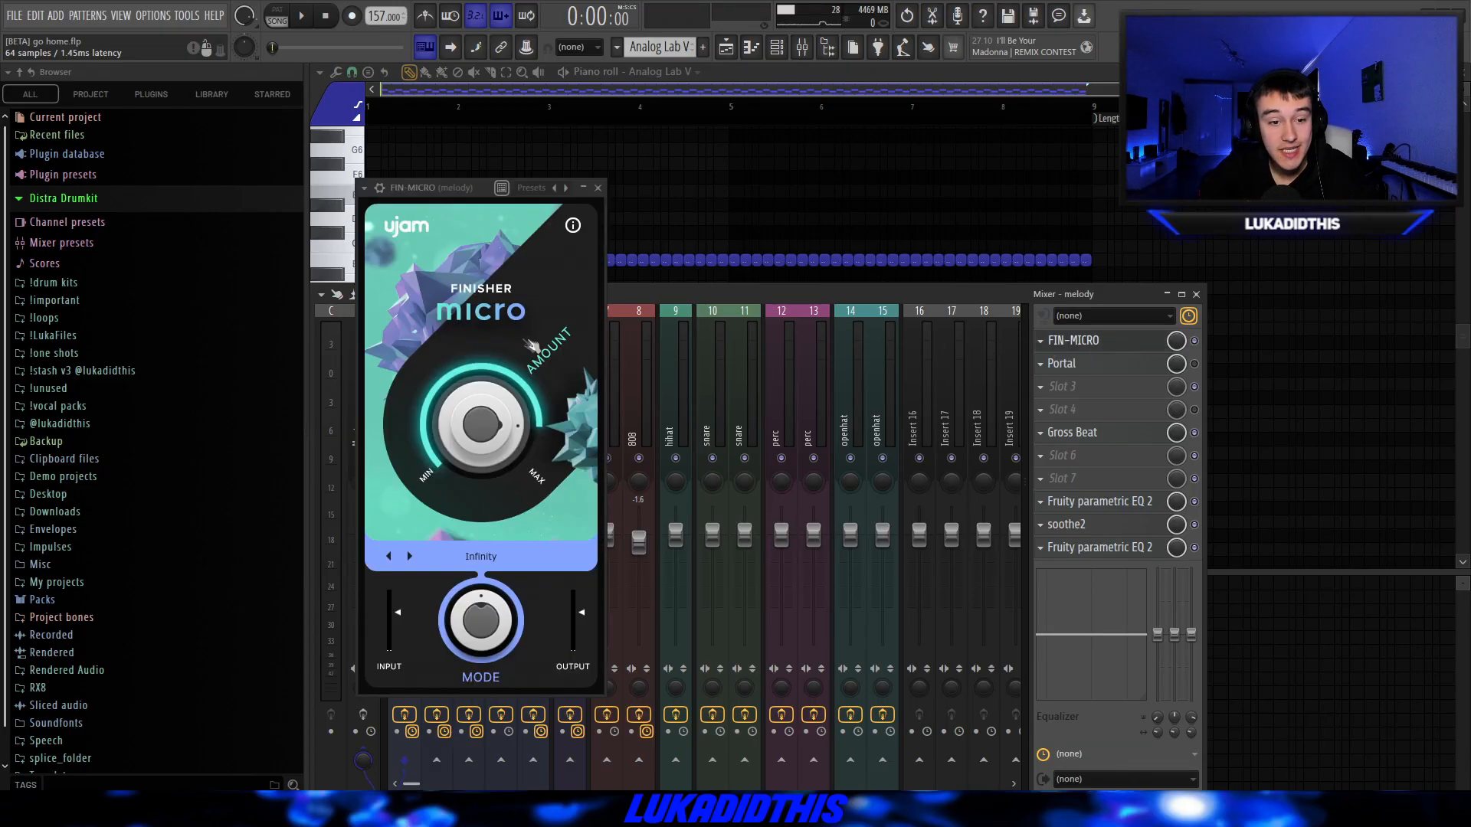
{"action": "left_click_drag", "start_coordinate": [476, 463], "coordinate": [537, 437]}
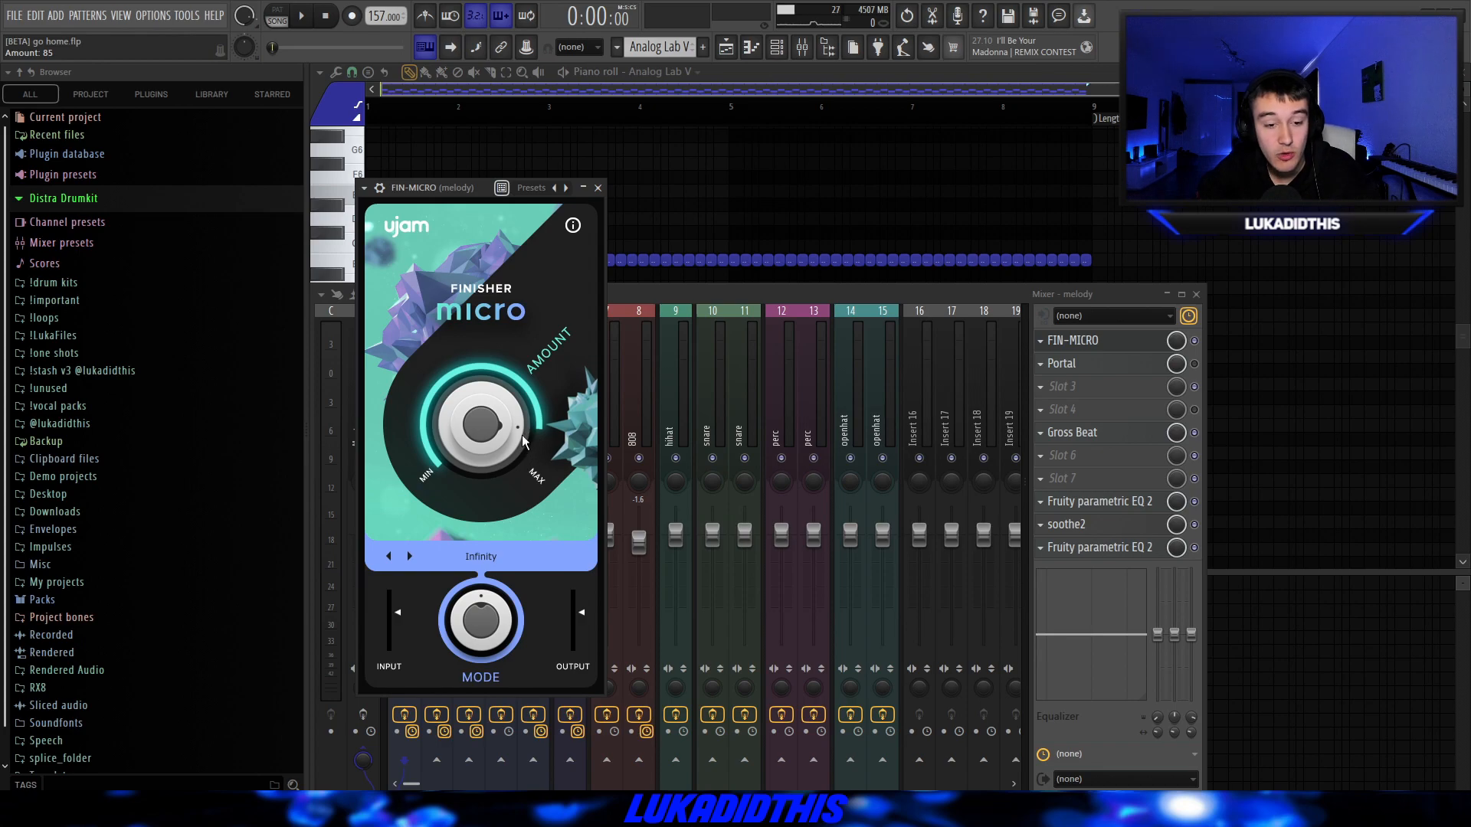
{"action": "left_click", "coordinate": [1072, 341]}
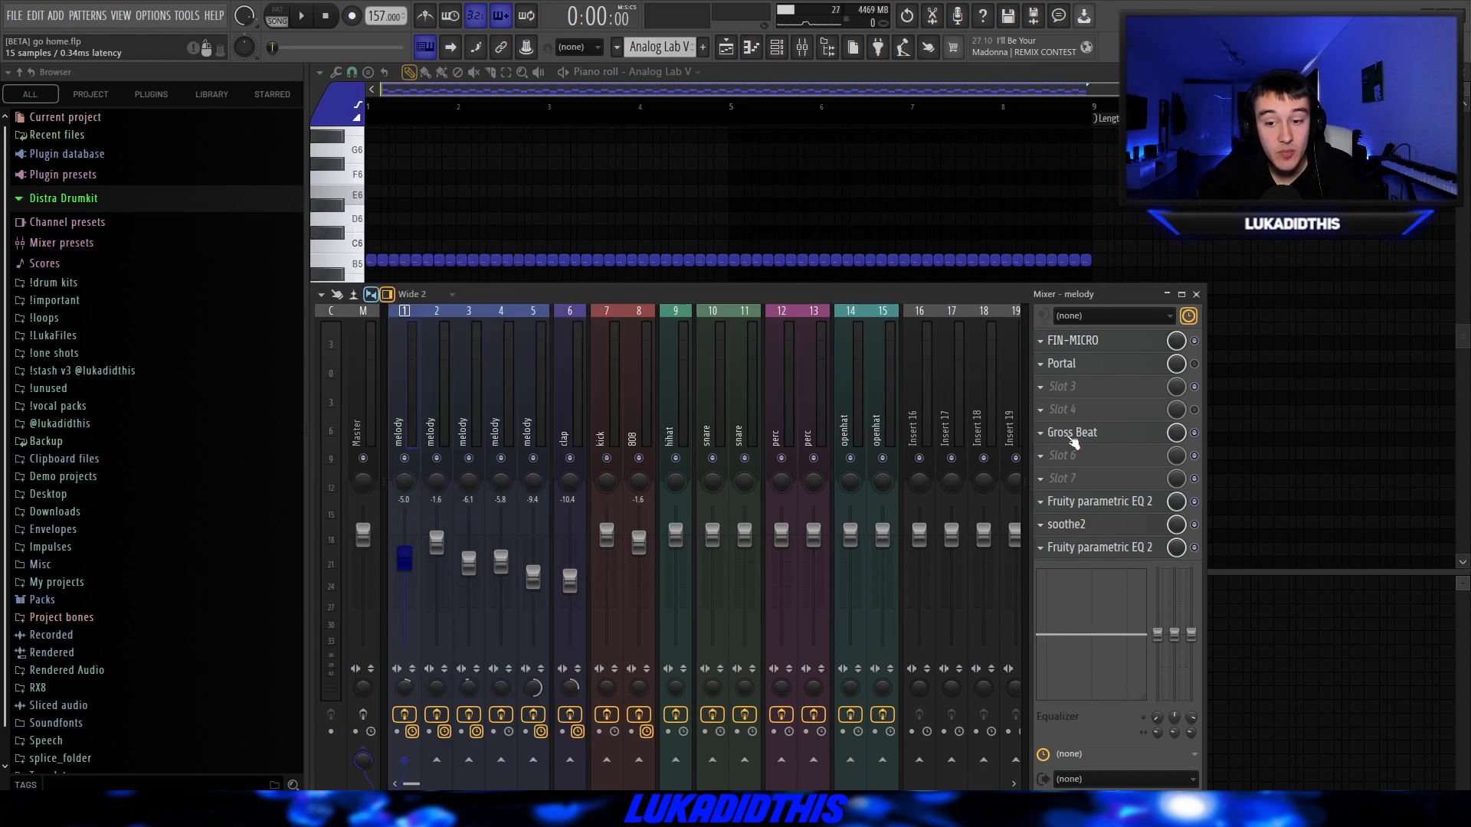
{"action": "left_click", "coordinate": [1073, 434]}
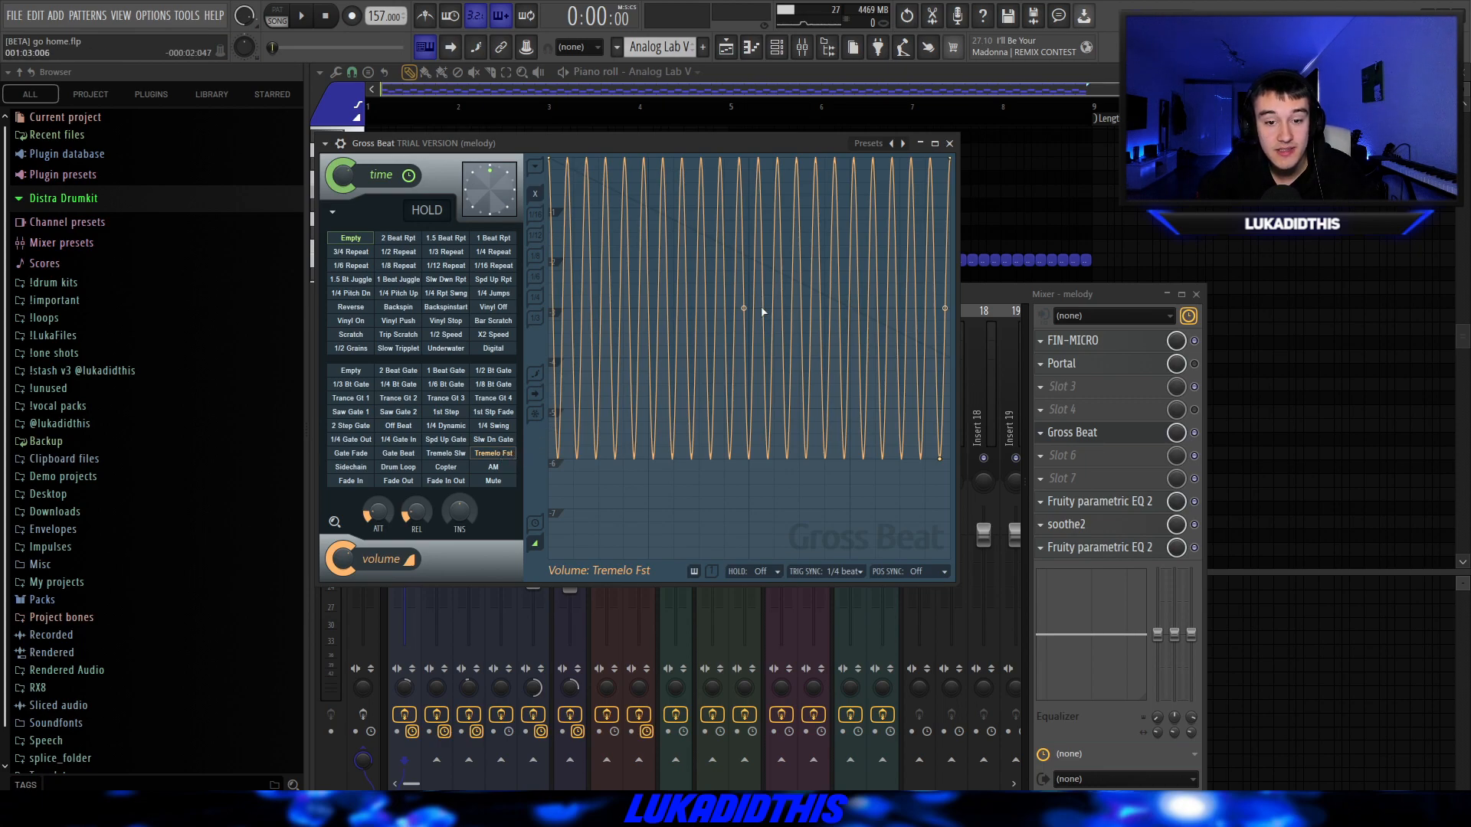
{"action": "left_click", "coordinate": [1073, 503]}
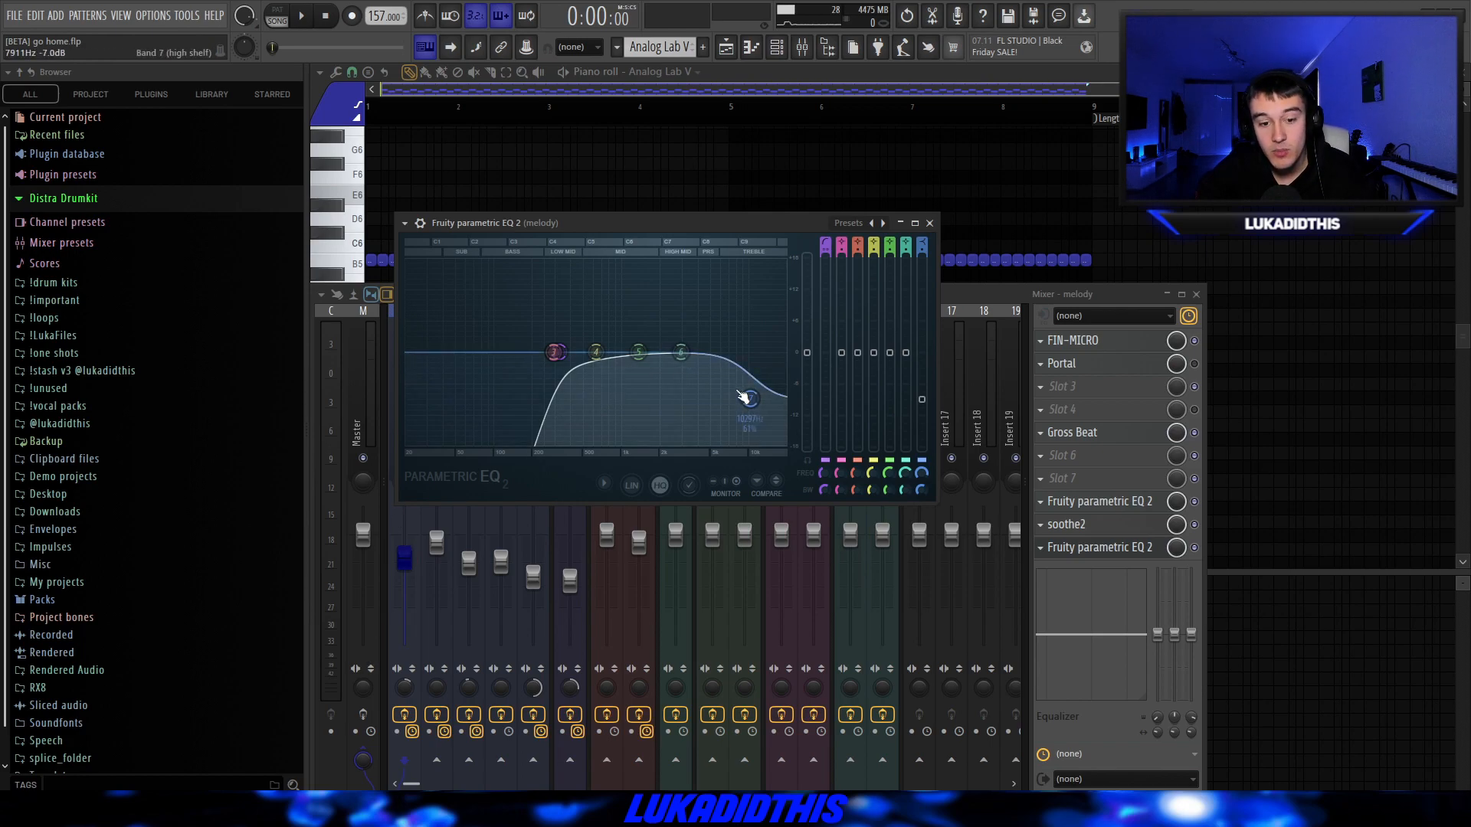
Check the rendered melody clip's settings, play it, and examine the crossfade between the two melody clips on Track 1.
{"action": "left_click", "coordinate": [407, 685]}
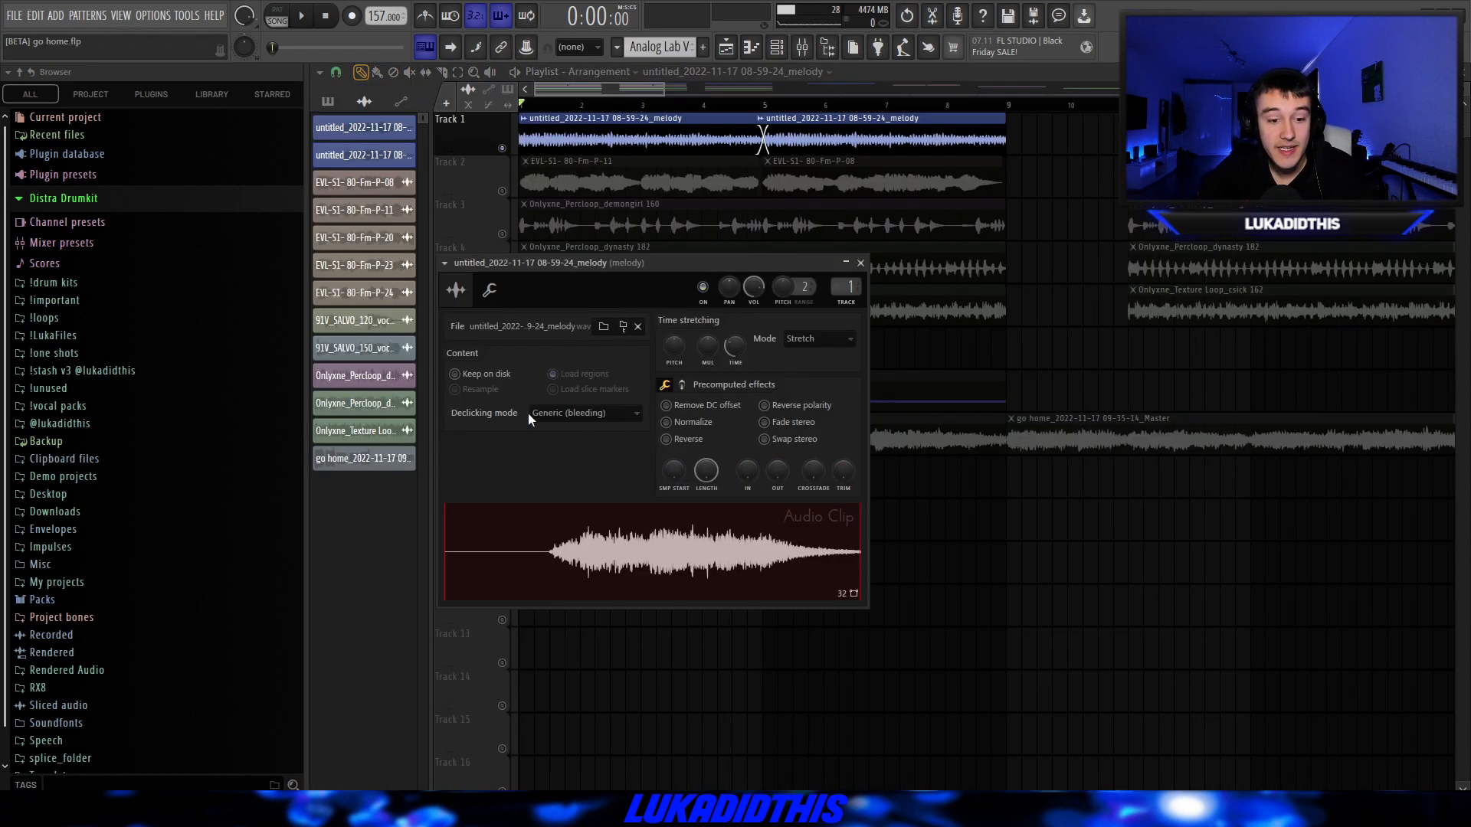
{"action": "left_click", "coordinate": [860, 263]}
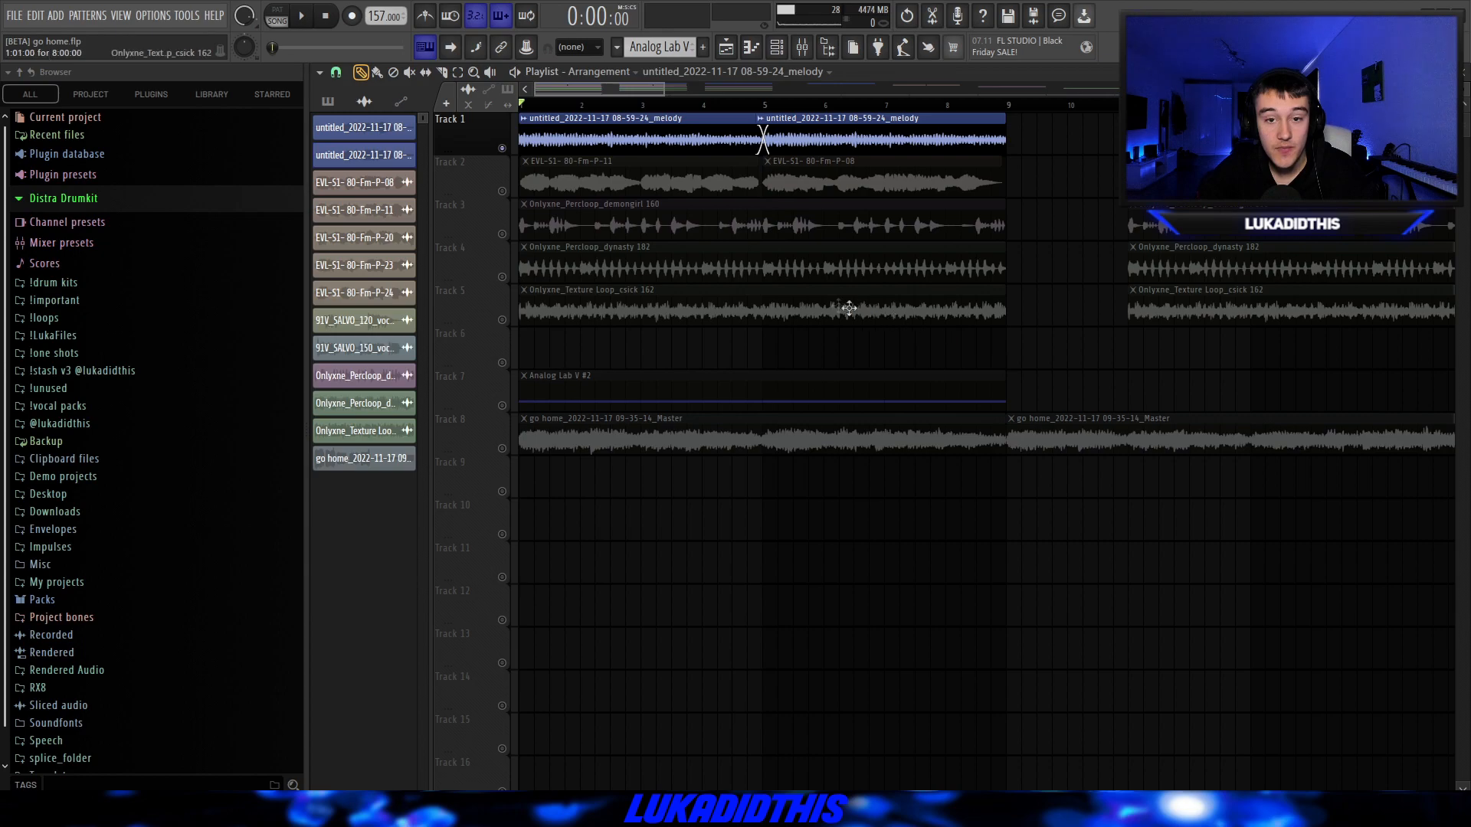
{"action": "scroll", "coordinate": [870, 381], "scroll_direction": "down", "scroll_amount": 1}
{"action": "key", "text": "space"}
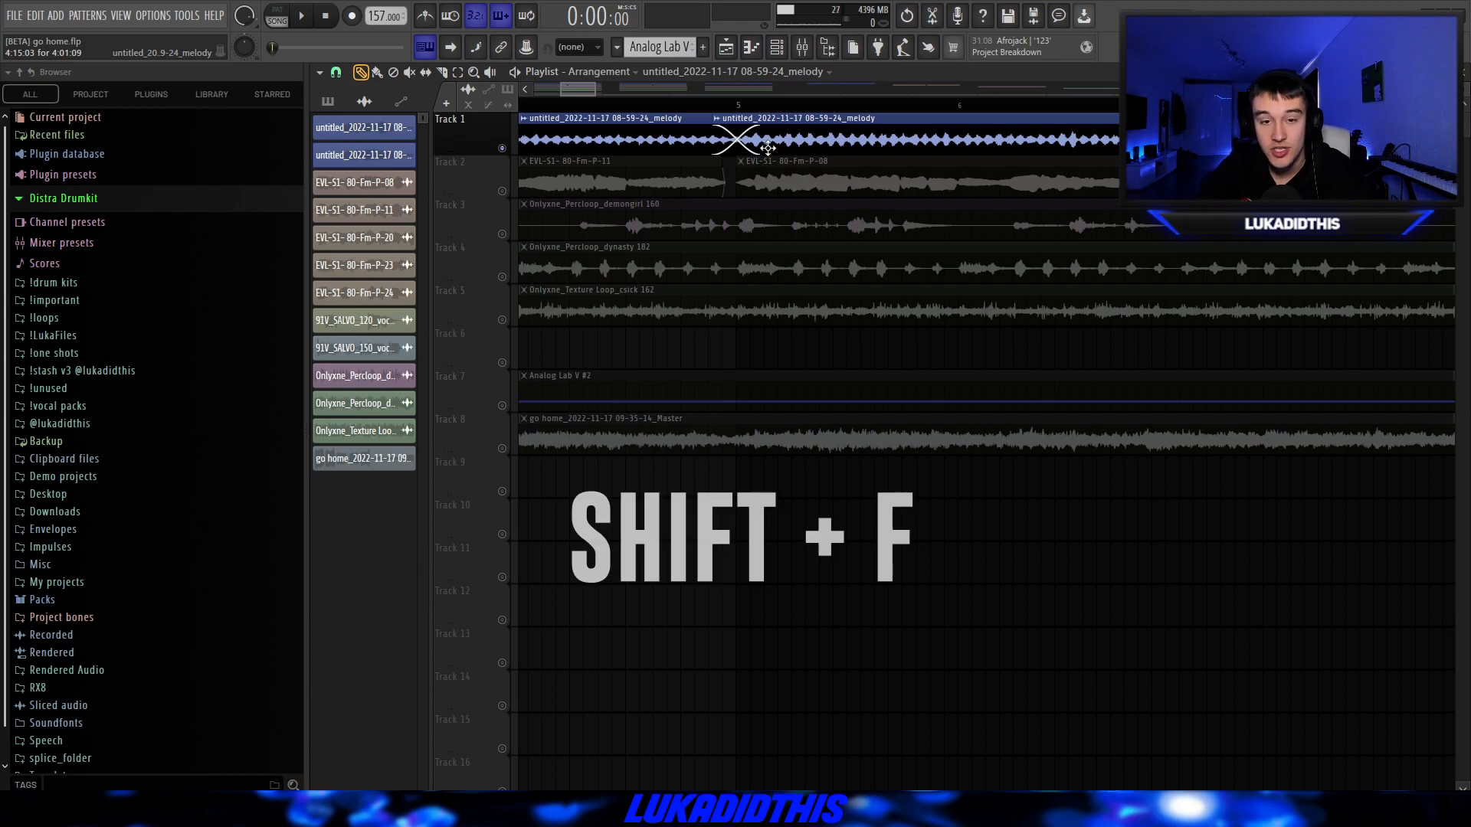
{"action": "mouse_move", "coordinate": [767, 148]}
{"action": "left_mouse_down"}
{"action": "mouse_move", "coordinate": [699, 131]}
{"action": "mouse_move", "coordinate": [780, 131]}
{"action": "left_mouse_up"}
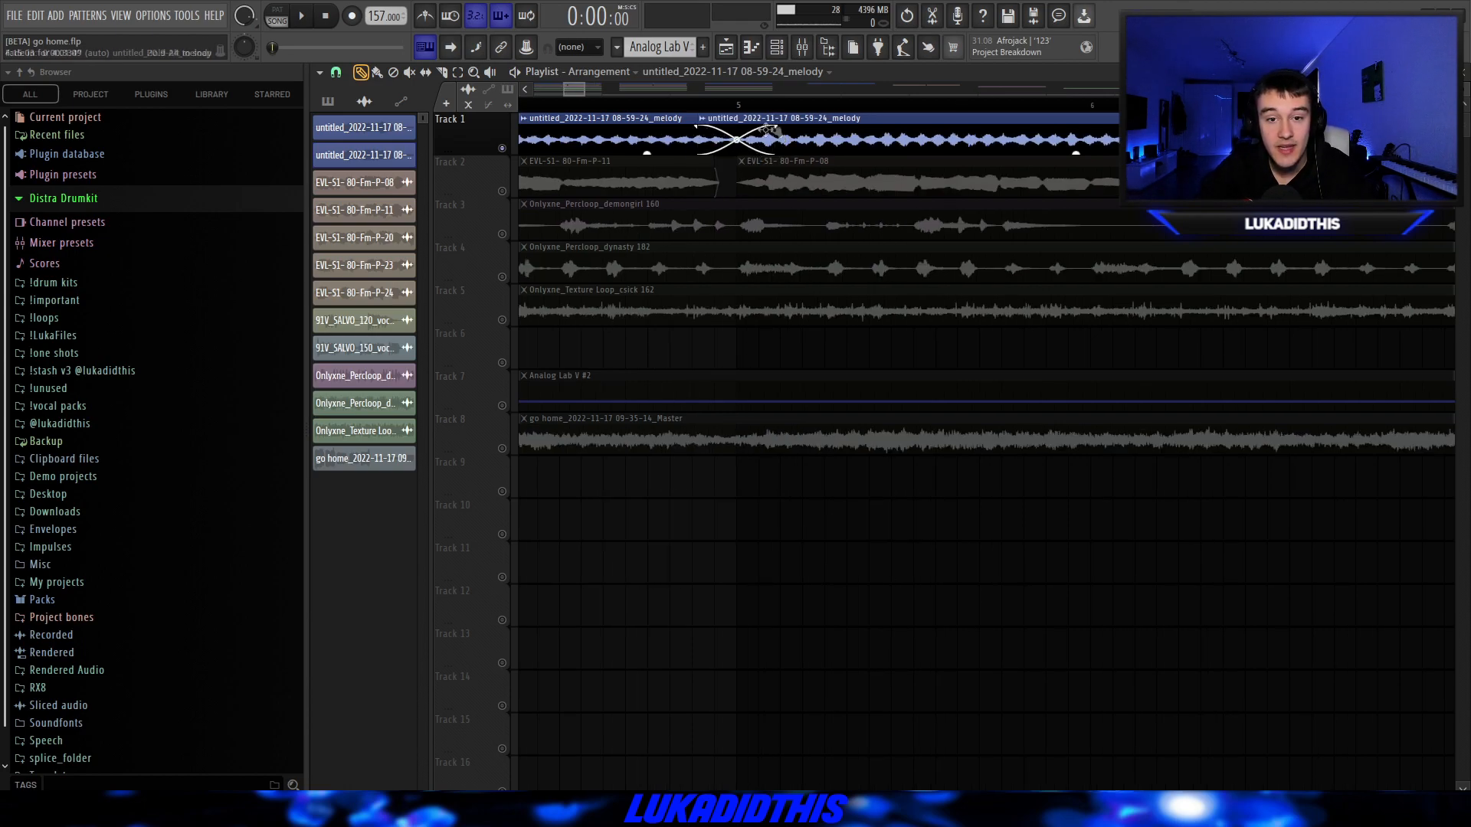
{"action": "scroll", "coordinate": [728, 230], "scroll_direction": "down", "scroll_amount": 5}
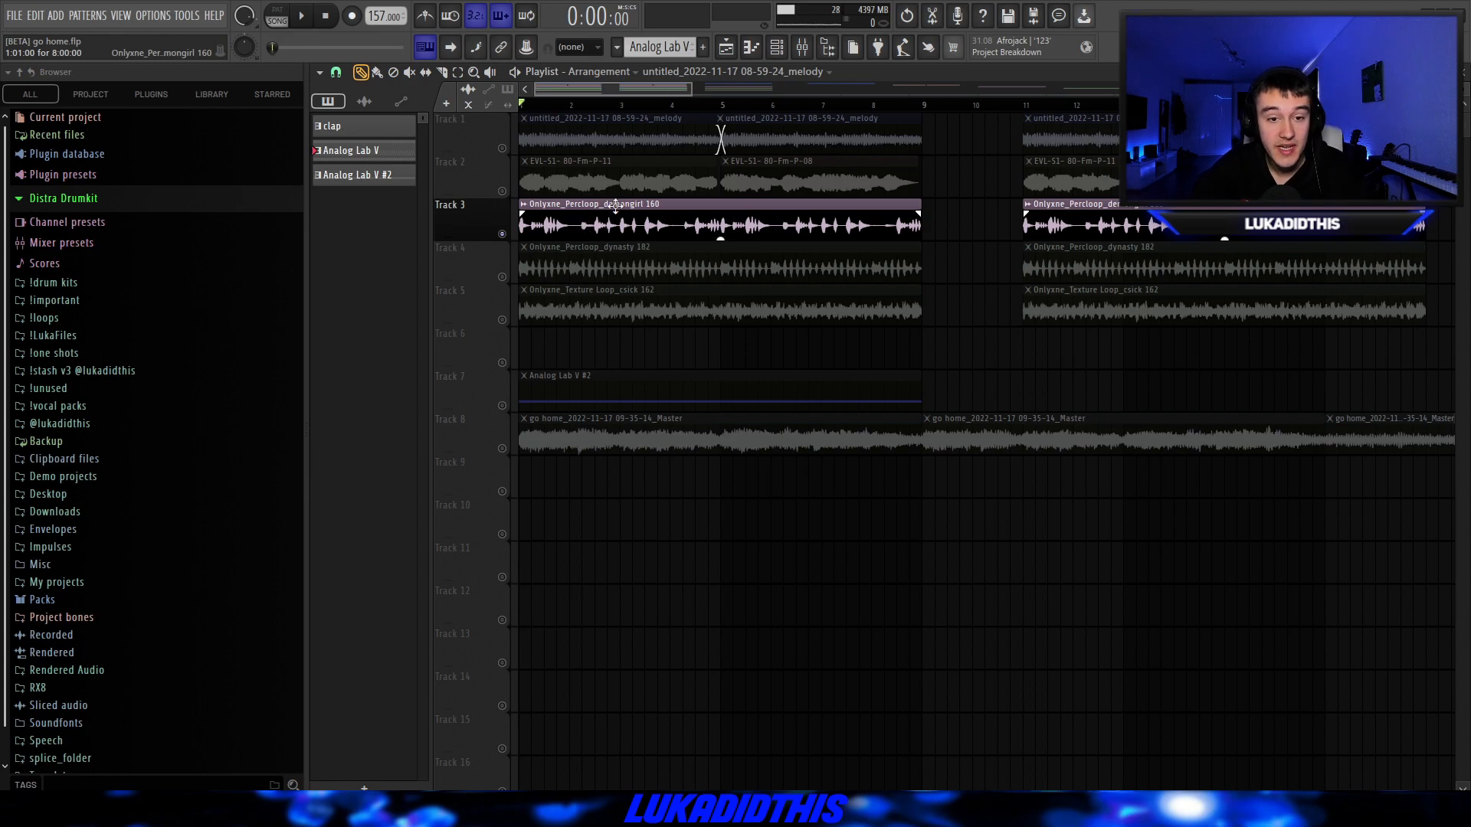
Check the clip settings of the Onlyxne_Percloop_demongirl 160 loop on Track 3 and play it.
{"action": "double_click", "coordinate": [636, 206]}
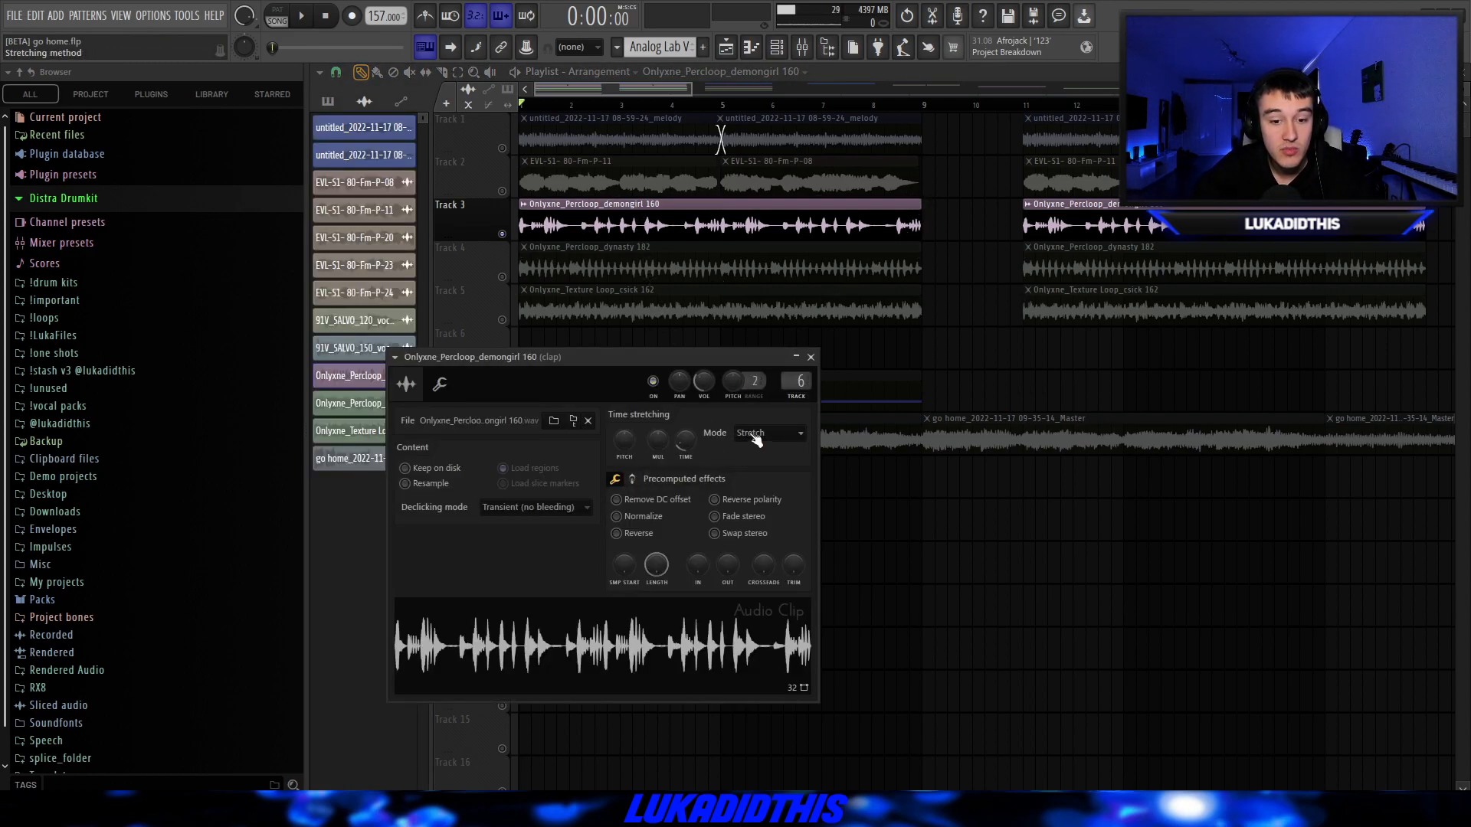
{"action": "key", "text": "Escape"}
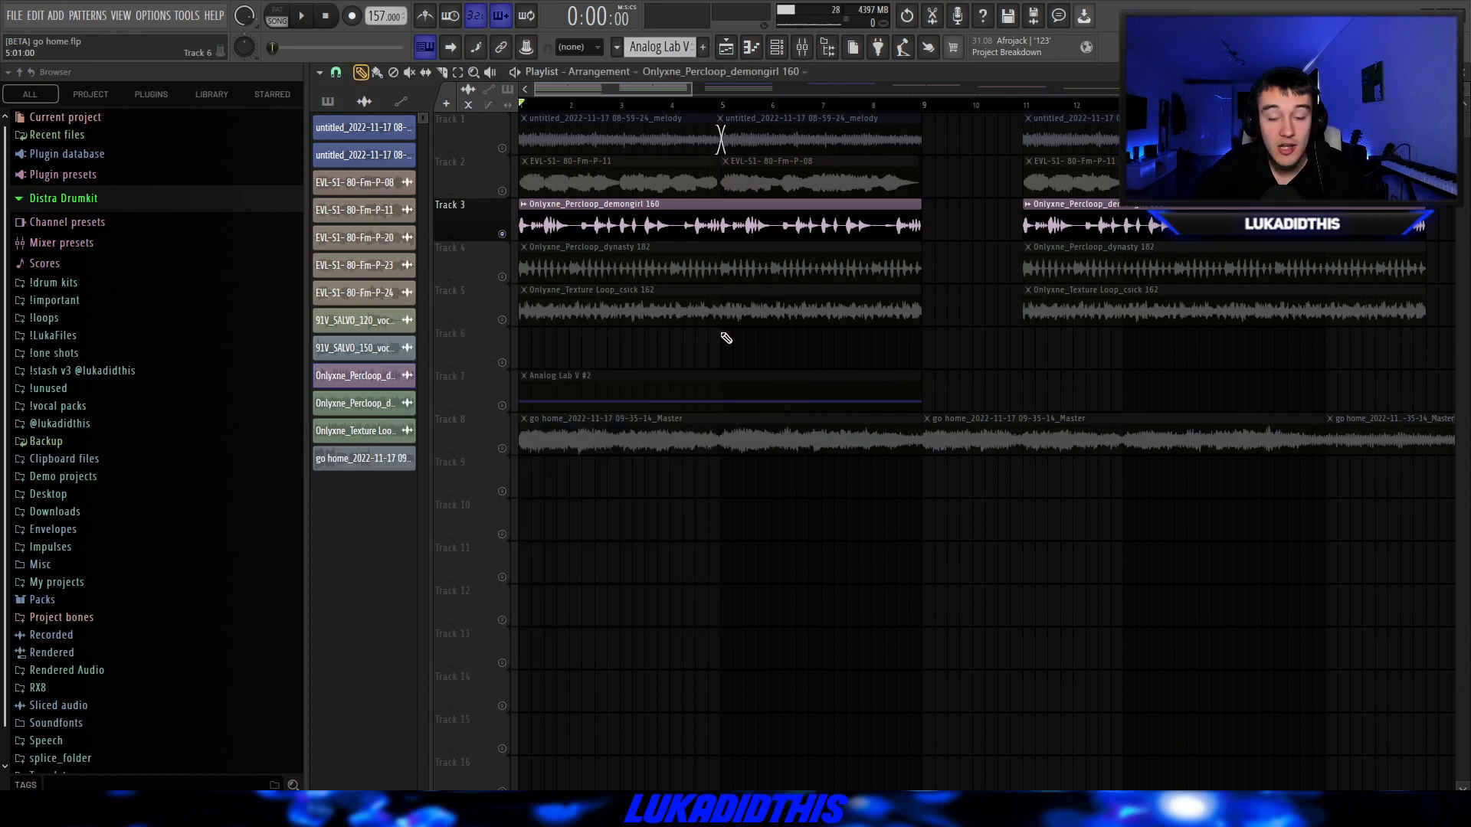
{"action": "key", "text": "space"}
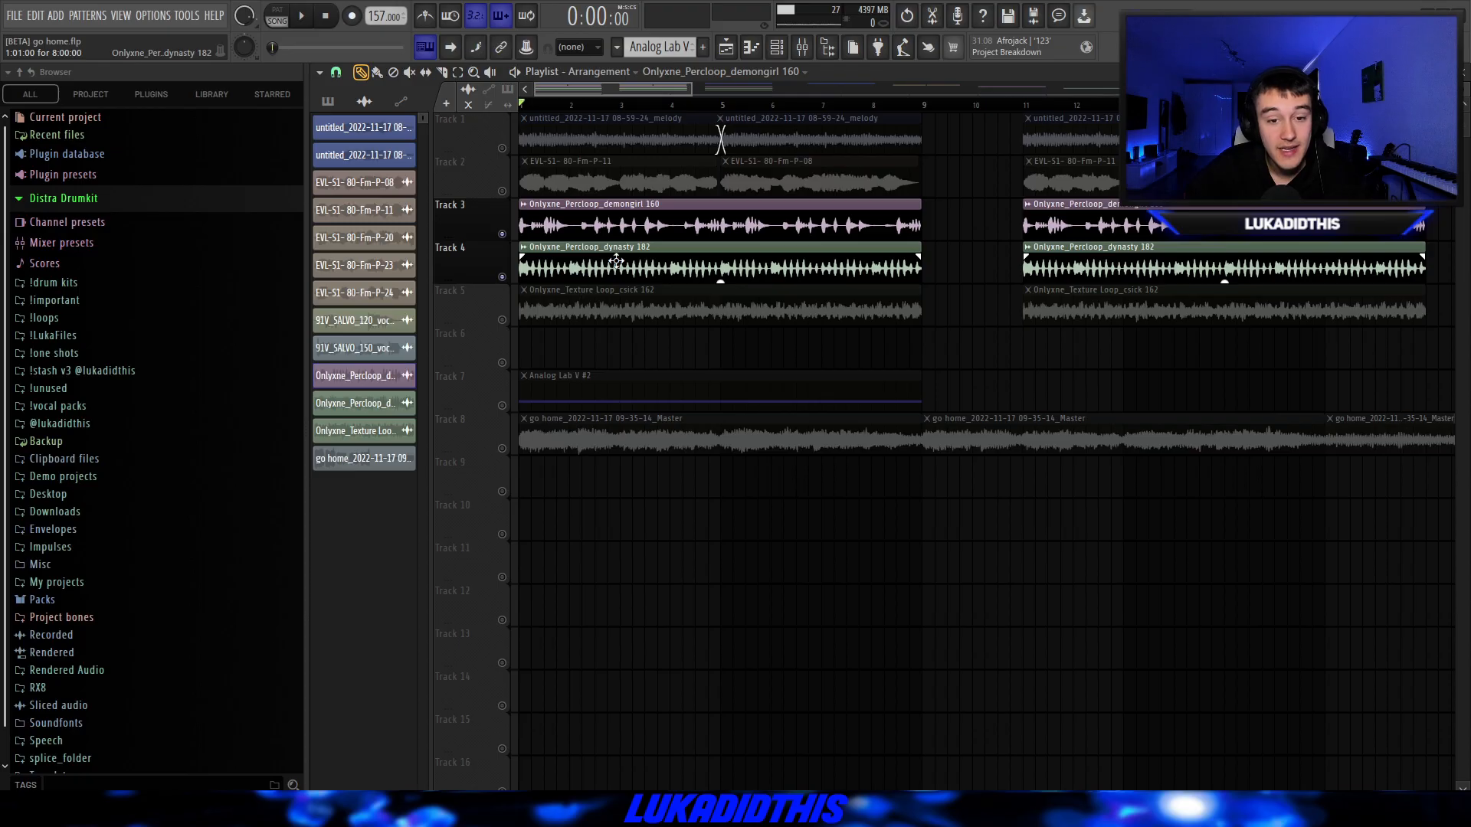
Check the clip settings of the Percloop_dynasty 182 and Texture Loop_csick 162 loops, playing the layered percussion after each.
{"action": "double_click", "coordinate": [612, 255]}
{"action": "left_click_drag", "start_coordinate": [709, 439], "coordinate": [766, 256]}
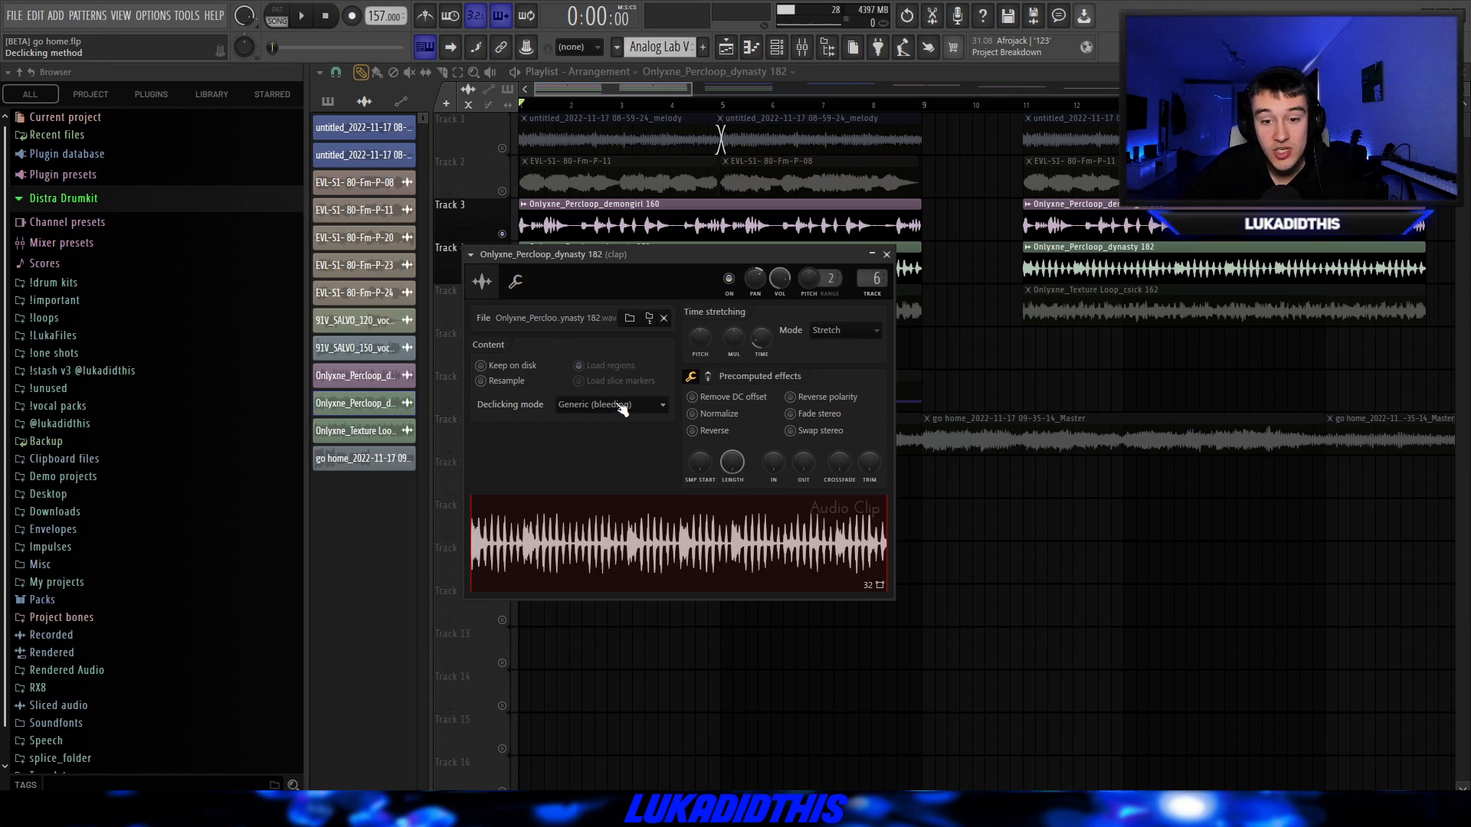
{"action": "key", "text": "Escape"}
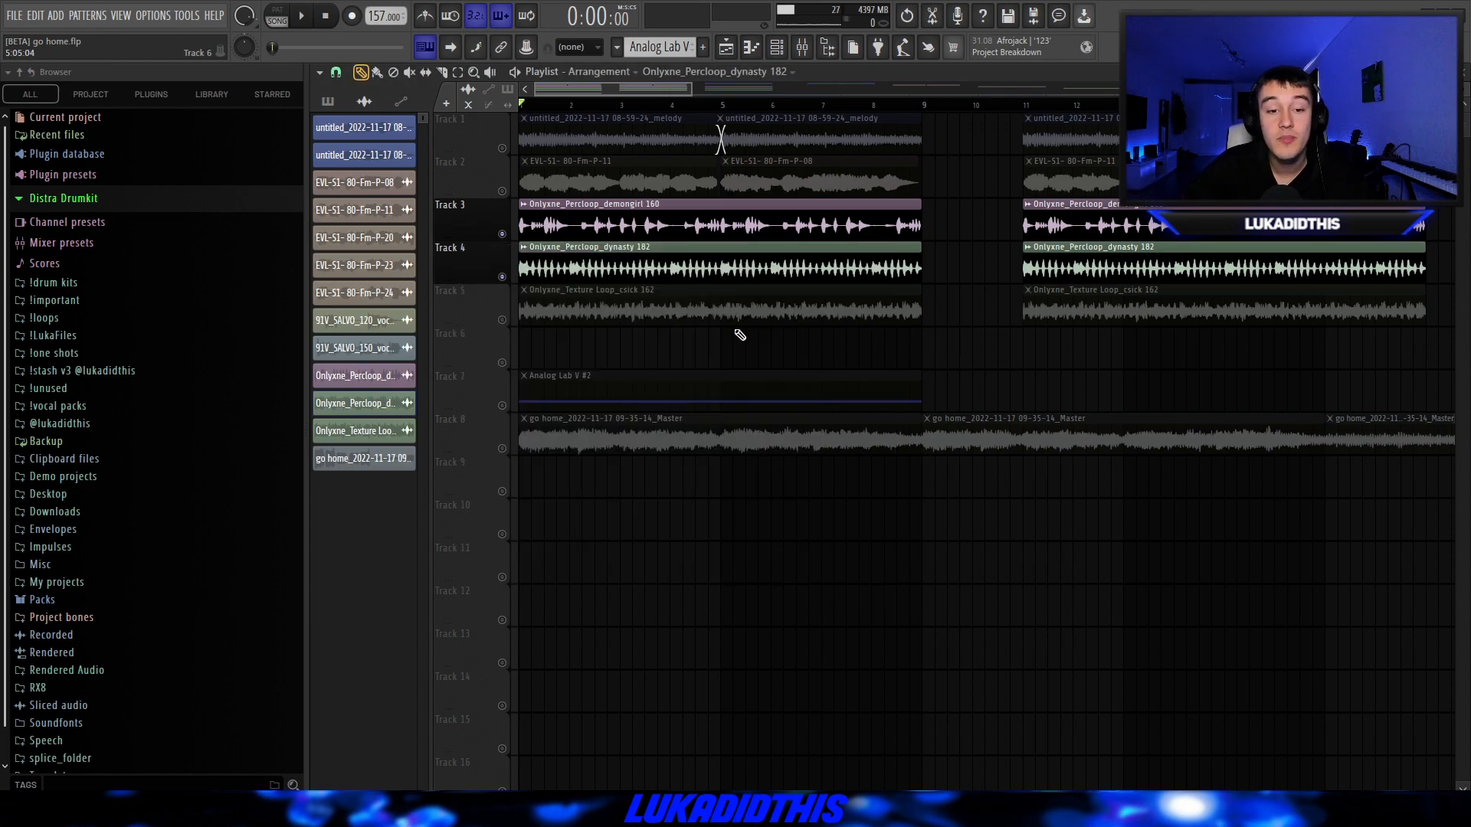
{"action": "key", "text": "space"}
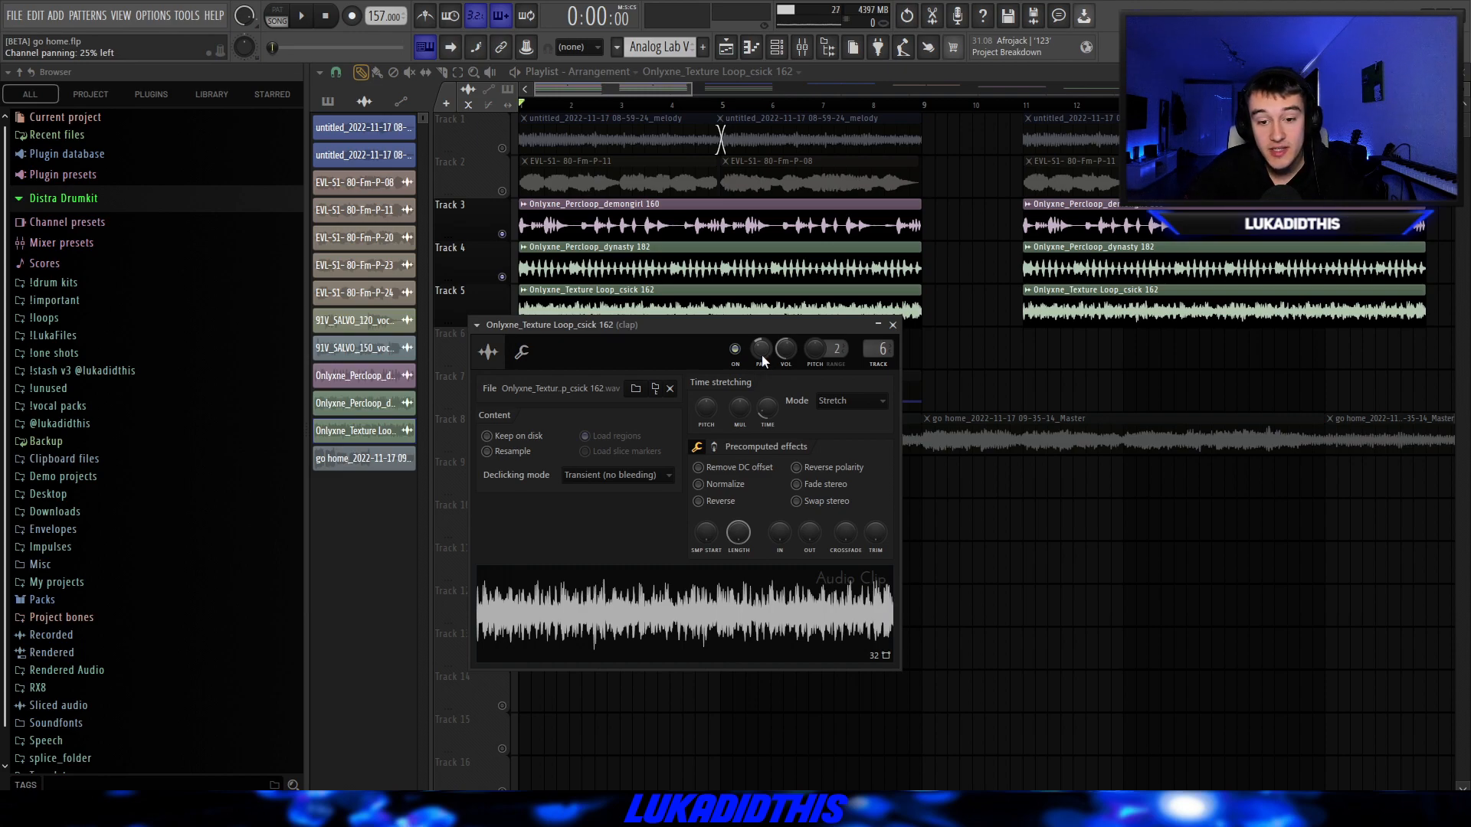
{"action": "key", "text": "Escape"}
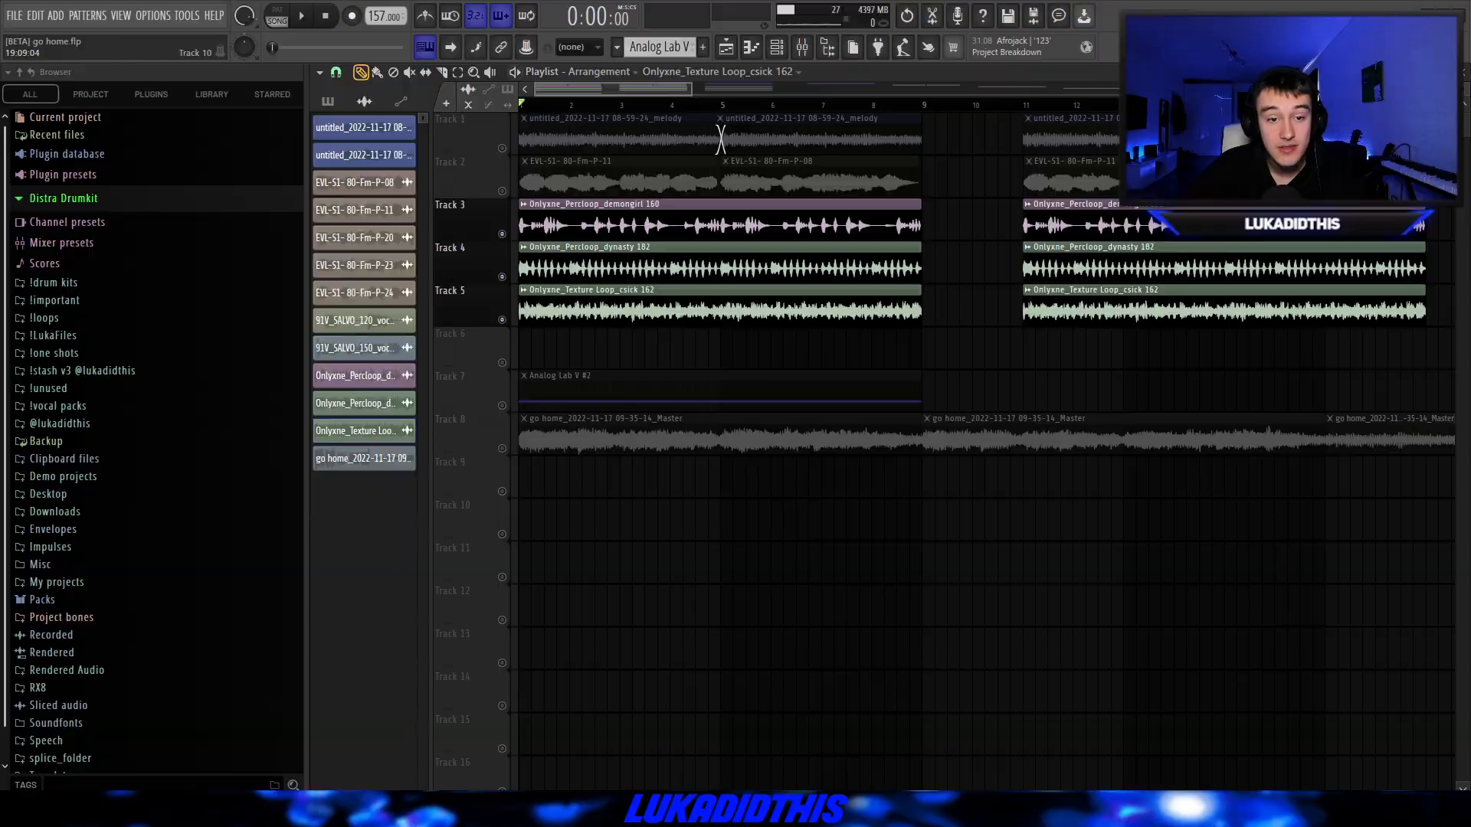
{"action": "key", "text": "space"}
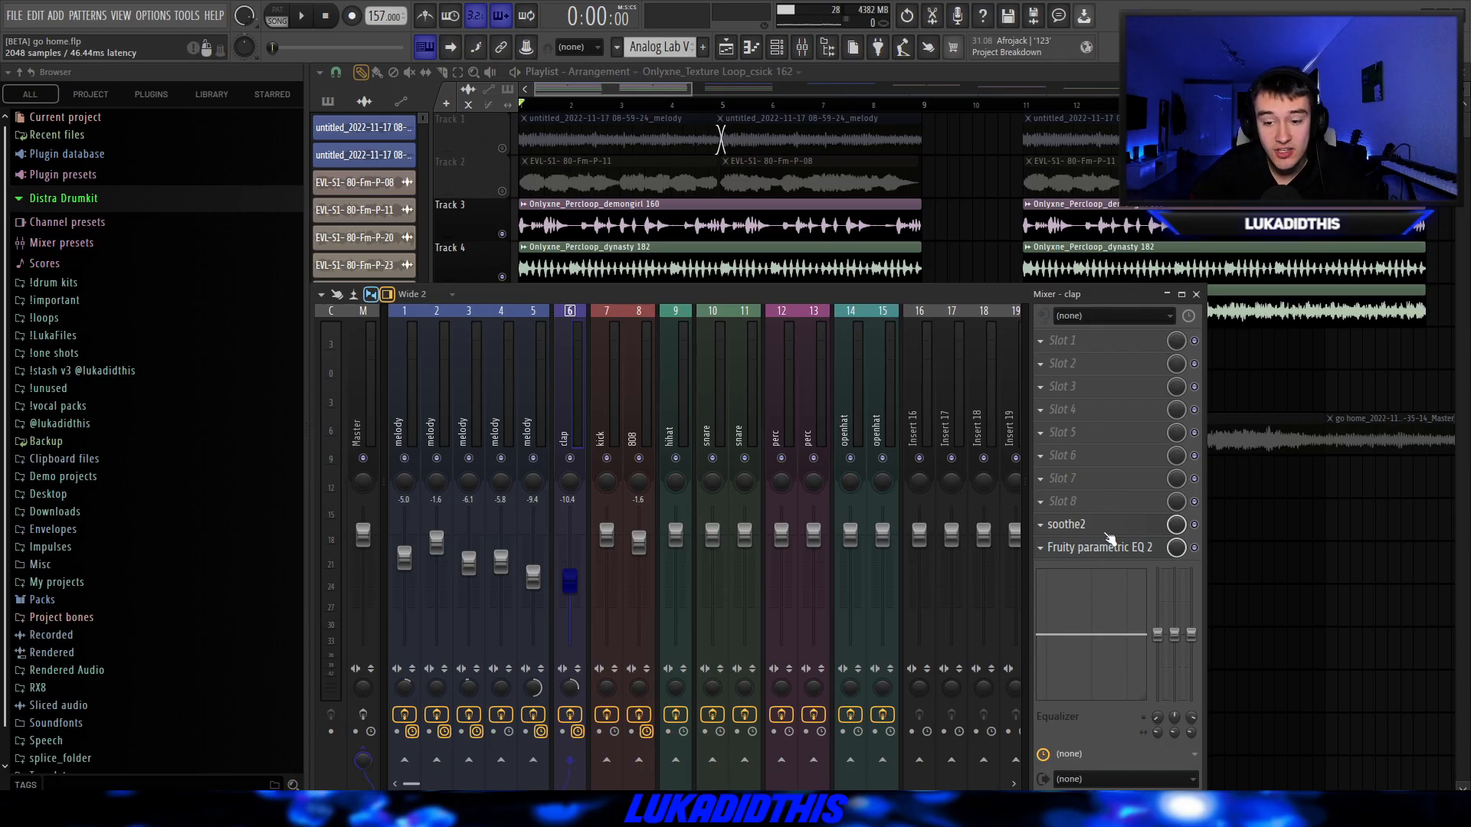
Inspect the soothe2 and Fruity parametric EQ 2 settings on the clap mixer track.
{"action": "left_click", "coordinate": [1103, 527]}
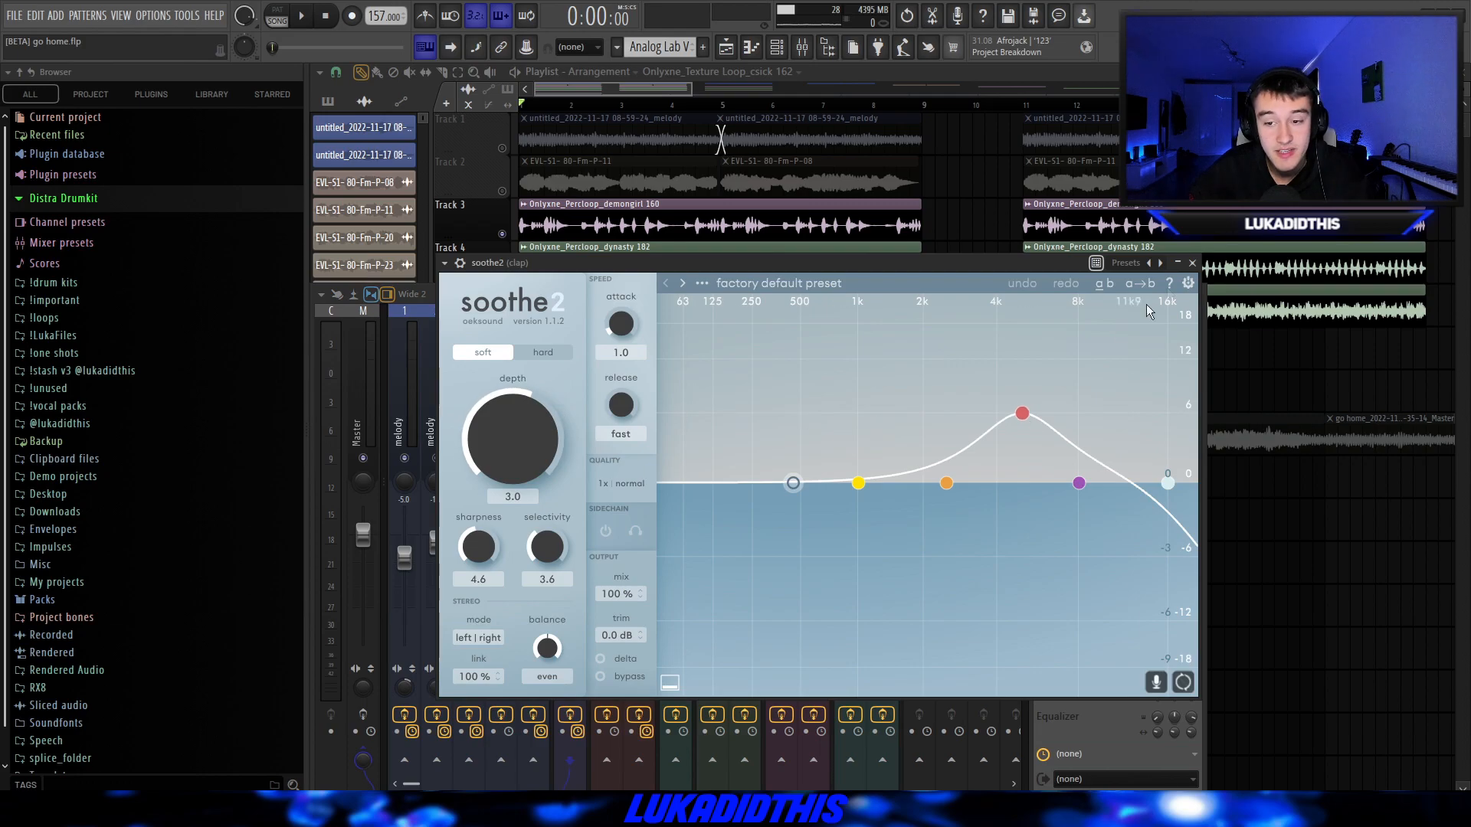
{"action": "left_click", "coordinate": [1193, 263]}
{"action": "left_click", "coordinate": [1096, 547]}
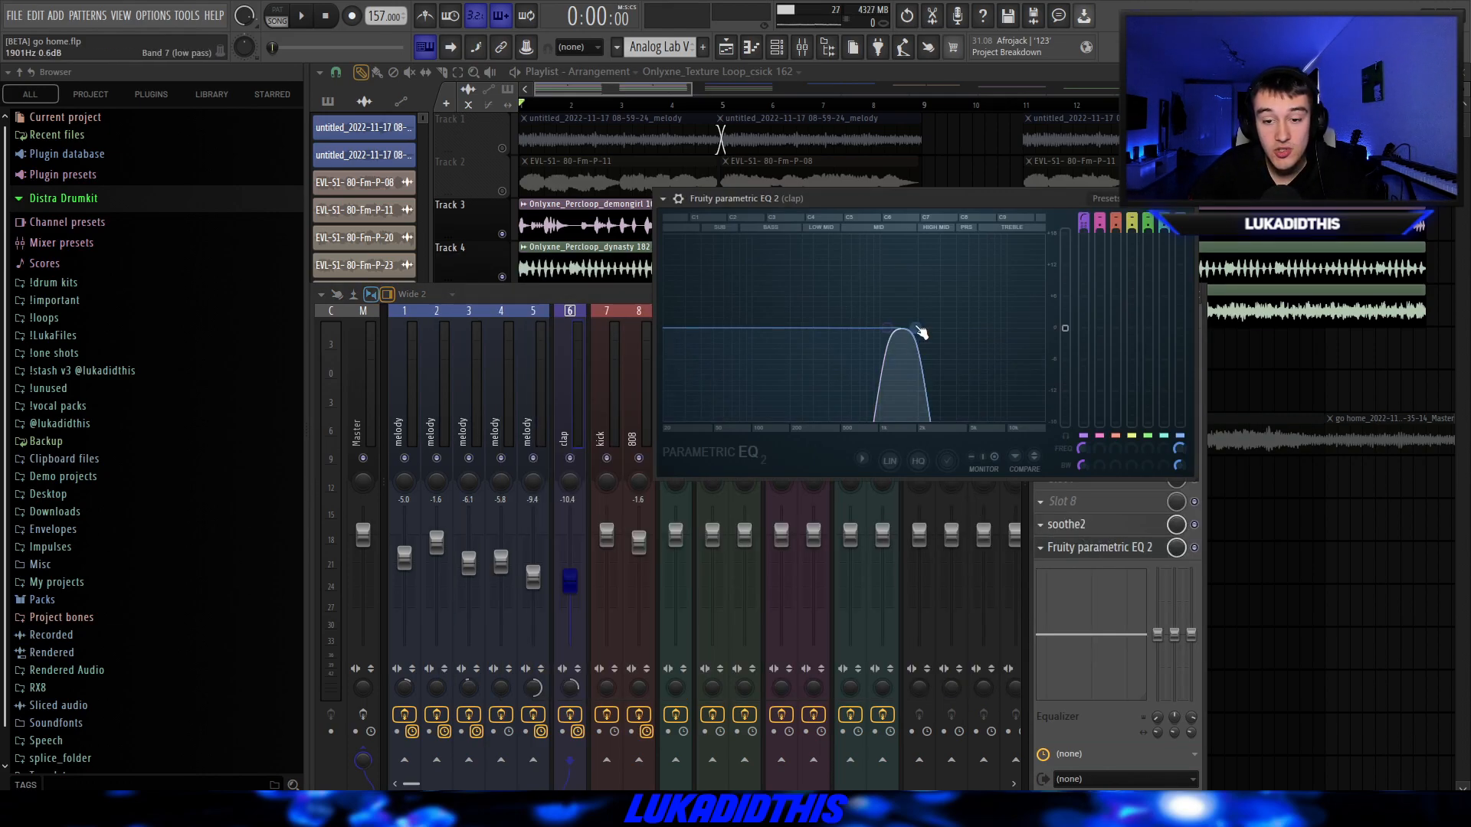
{"action": "left_click", "coordinate": [1186, 199]}
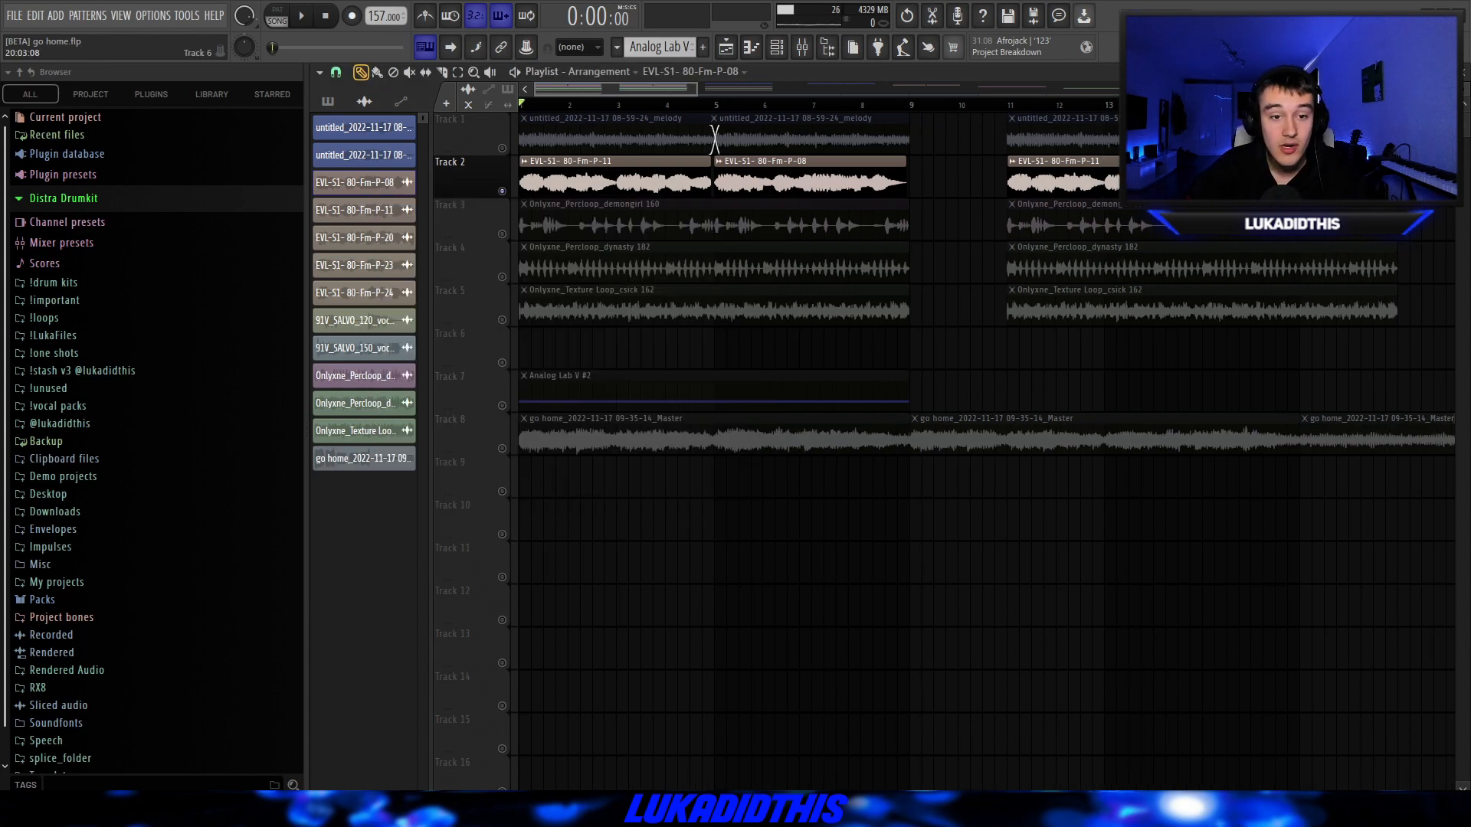
Play the EVL-S1 clips on Track 2 and inspect the Fruity parametric EQ 2 and ValhallaVintageVerb on their mixer track.
{"action": "key", "text": "space"}
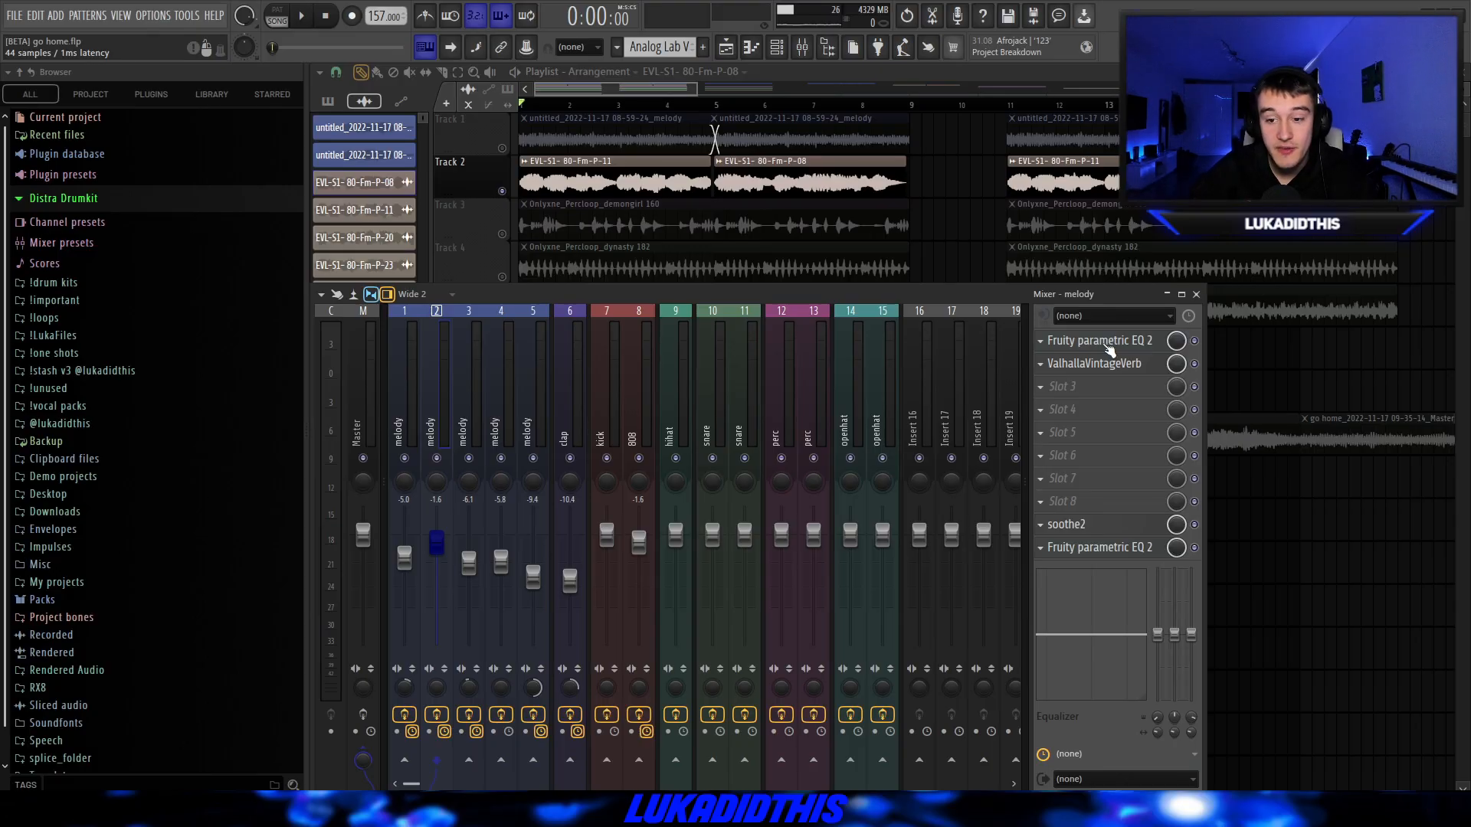
{"action": "left_click", "coordinate": [1103, 342]}
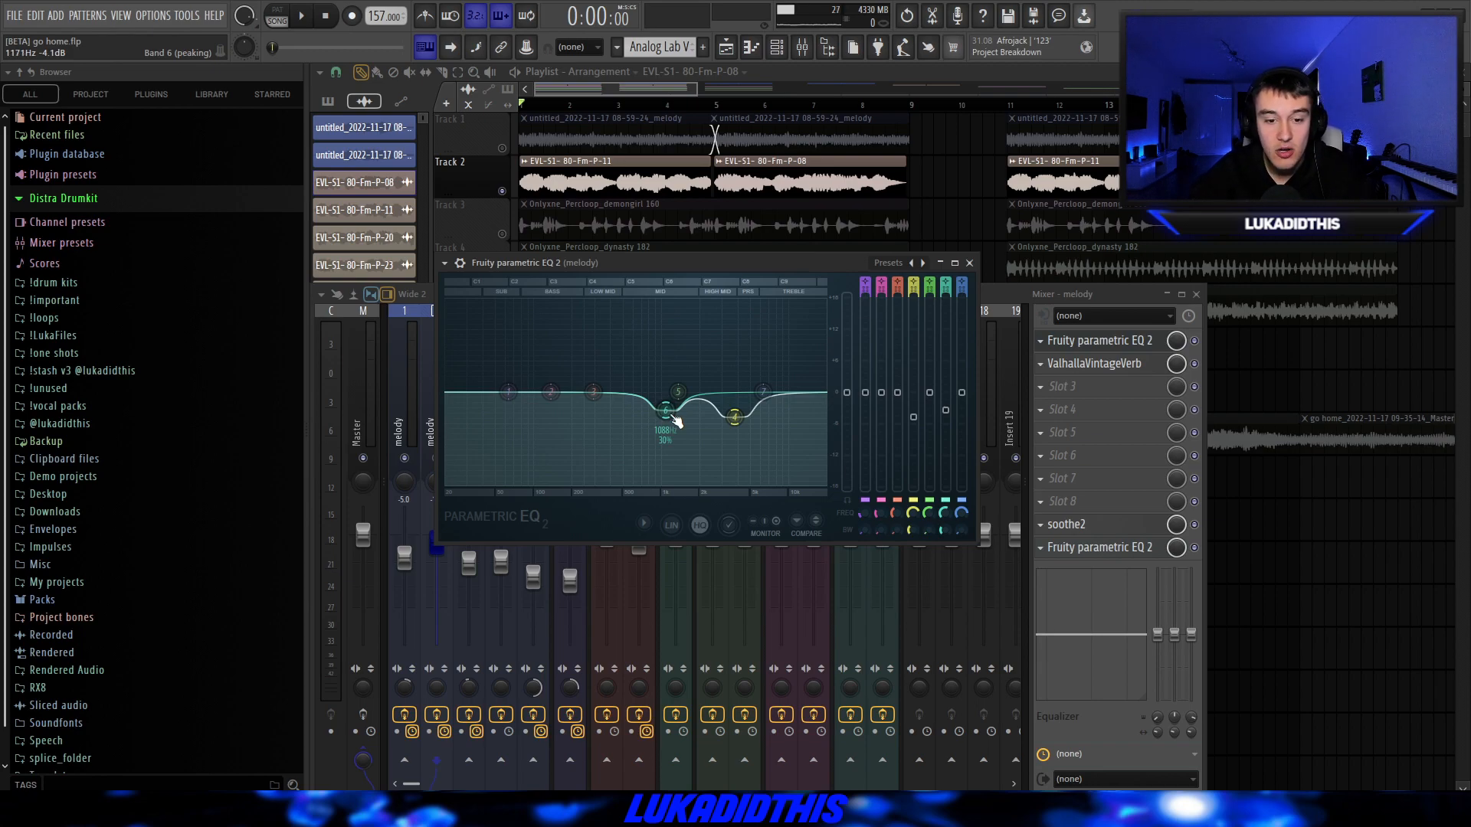
{"action": "left_click", "coordinate": [970, 264]}
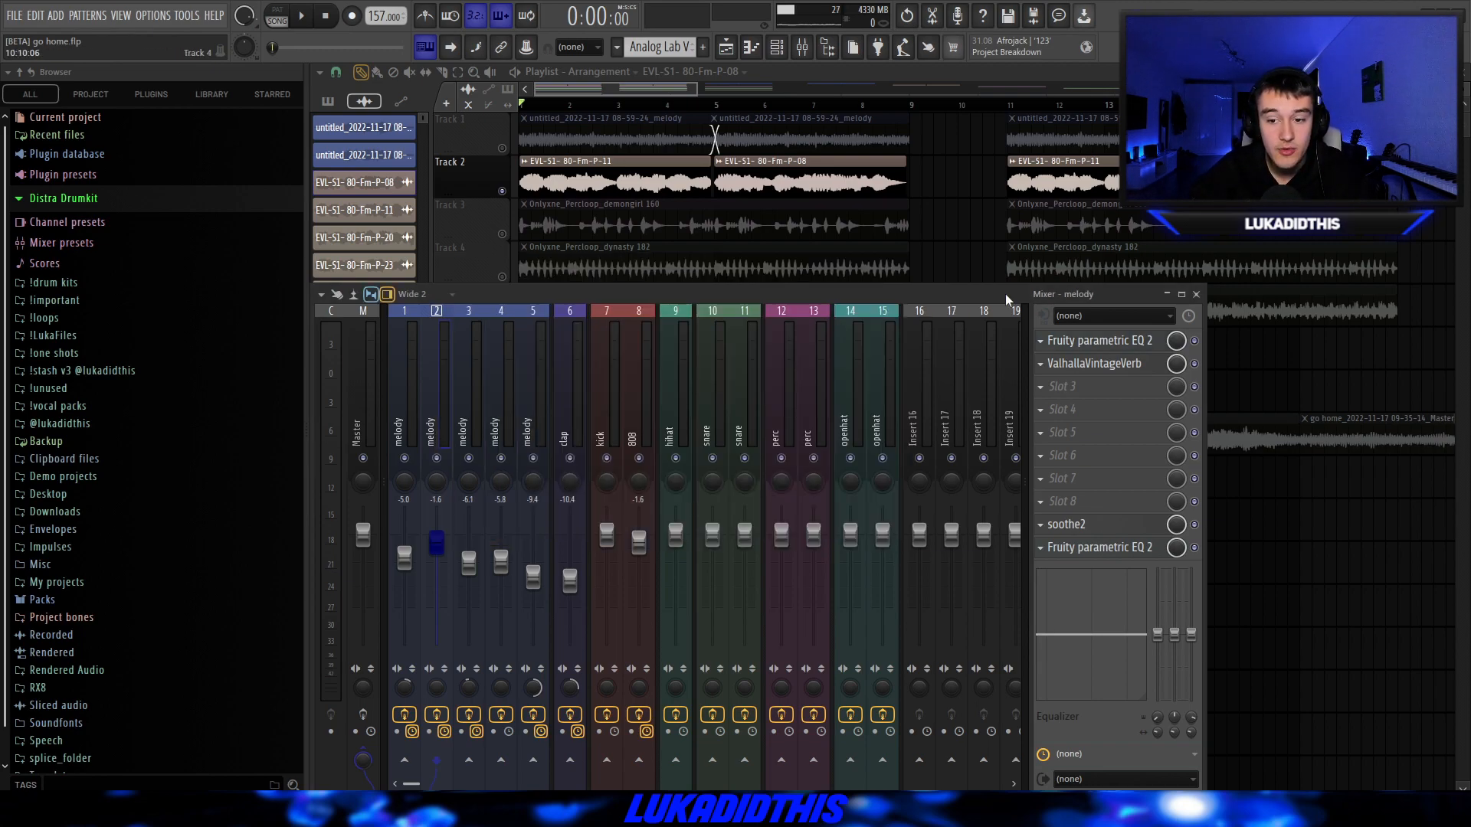
{"action": "left_click", "coordinate": [1094, 363]}
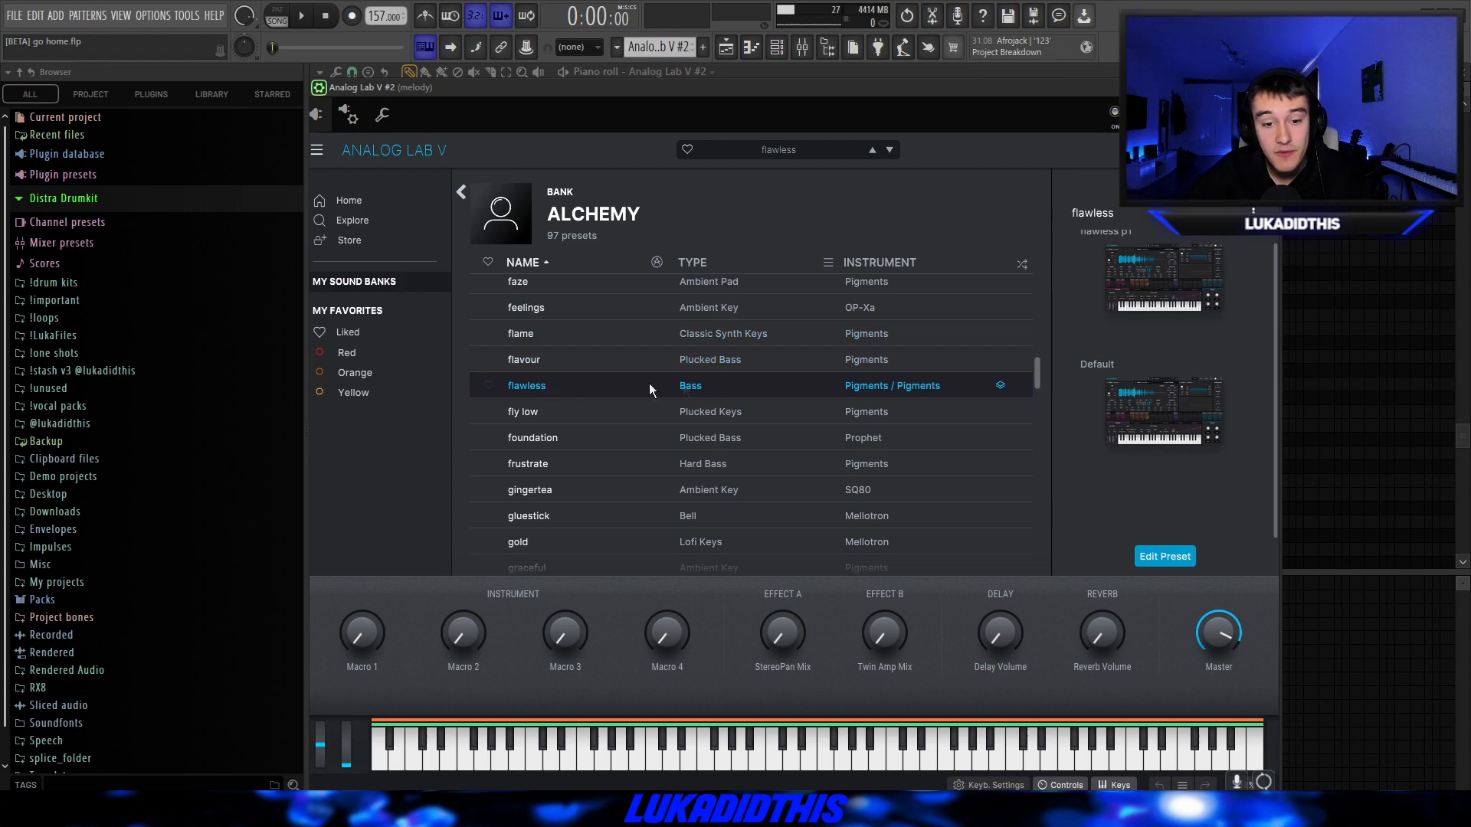
Play the Analog Lab V #2 bass pattern and inspect the soothe2, RCompressor Stereo, Fruity Fast Dist and parametric EQ on its mixer track.
{"action": "key", "text": "Escape"}
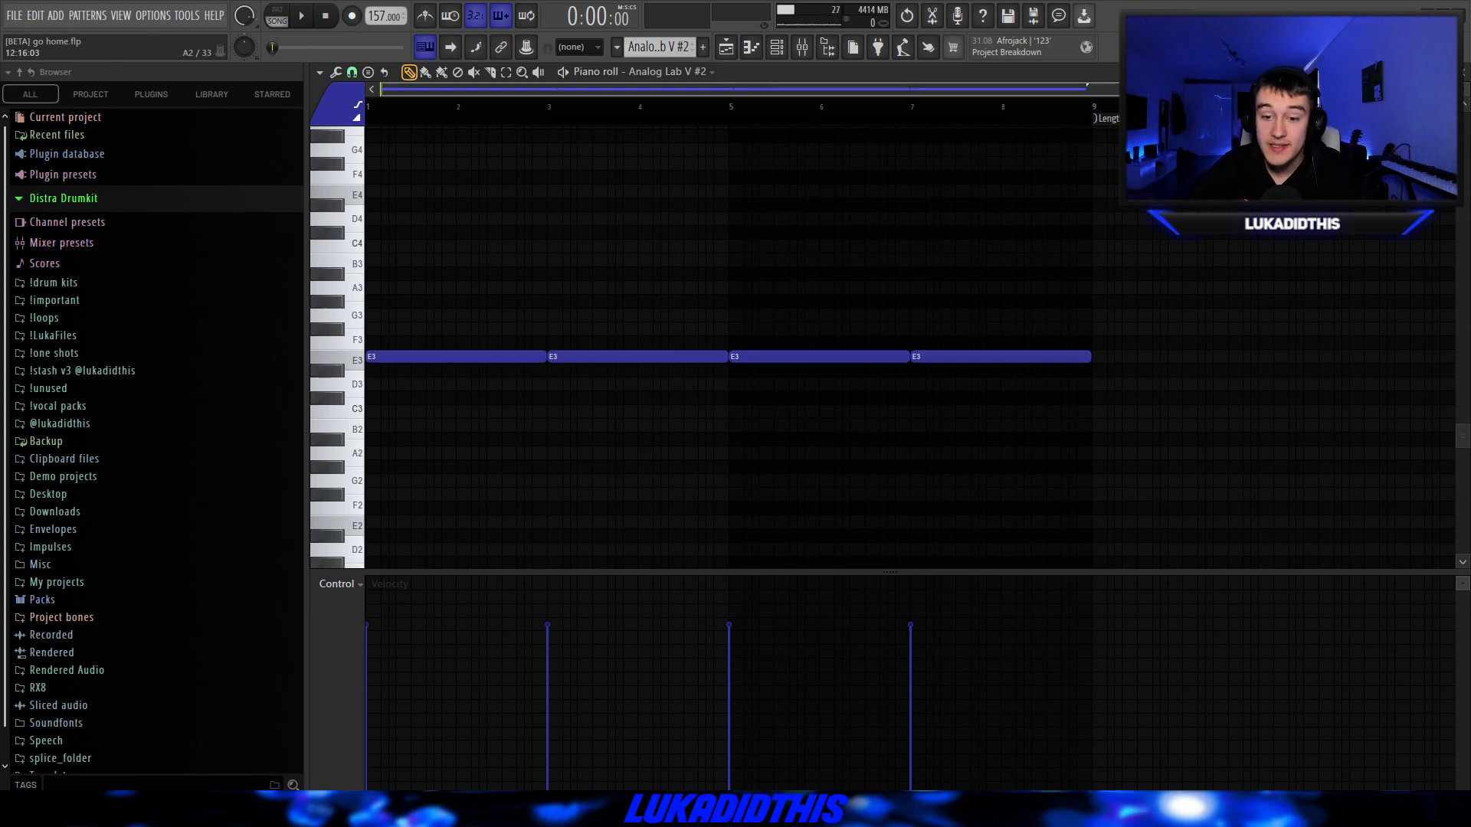
{"action": "key", "text": "space"}
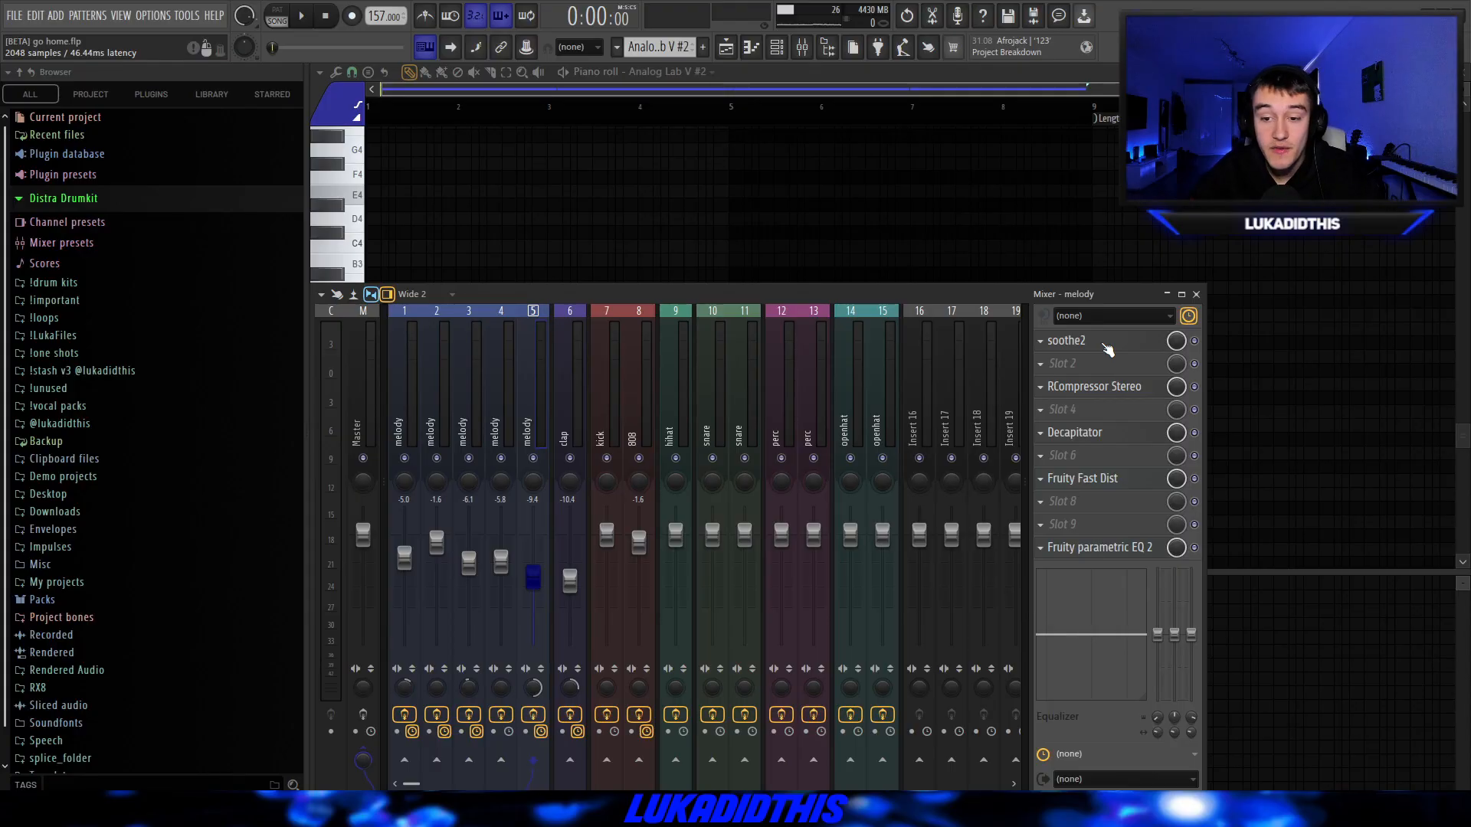
{"action": "left_click", "coordinate": [1062, 343]}
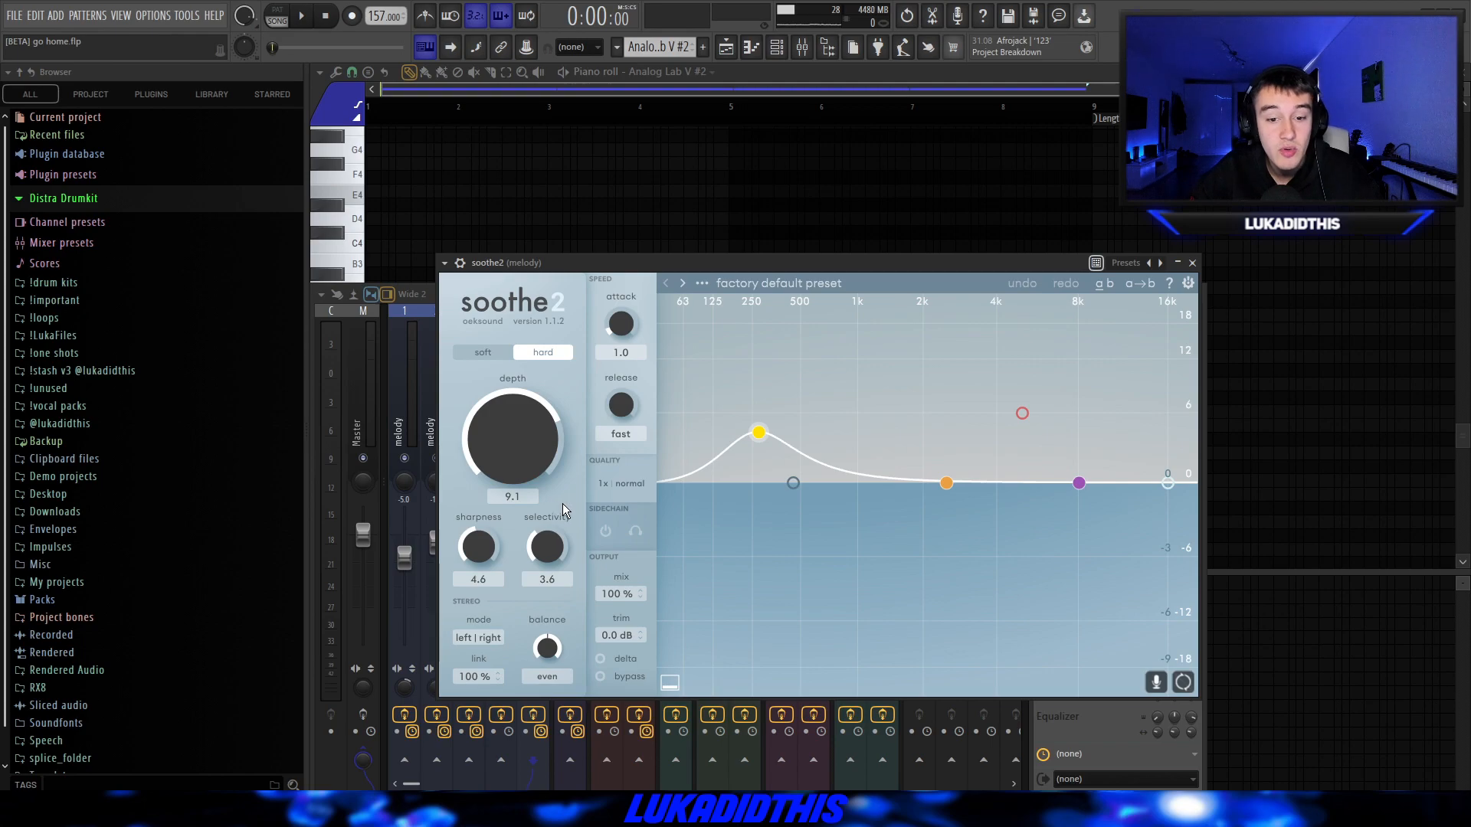
{"action": "key", "text": "Escape"}
{"action": "left_click", "coordinate": [1130, 385]}
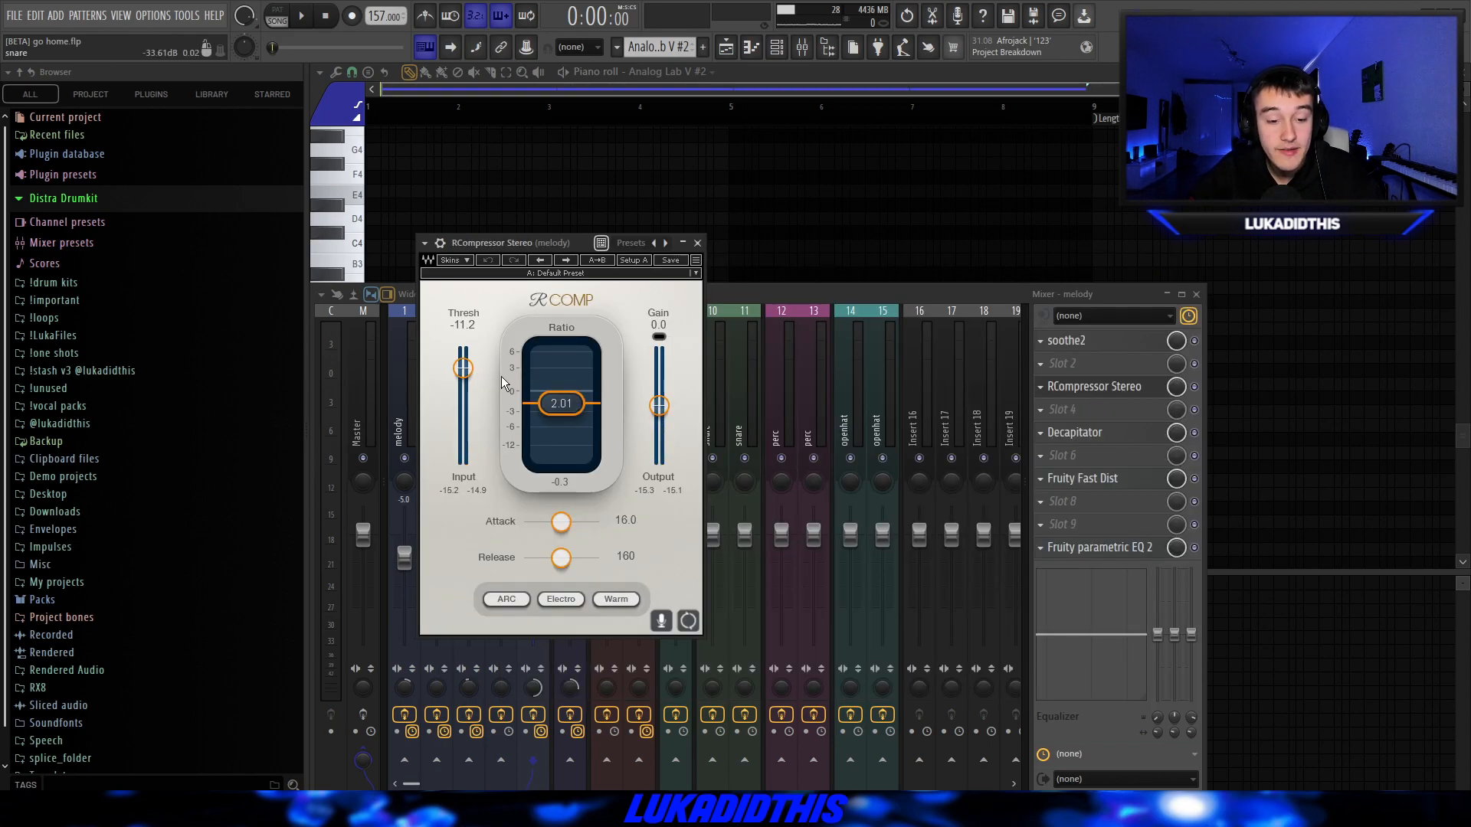
{"action": "left_click", "coordinate": [697, 243]}
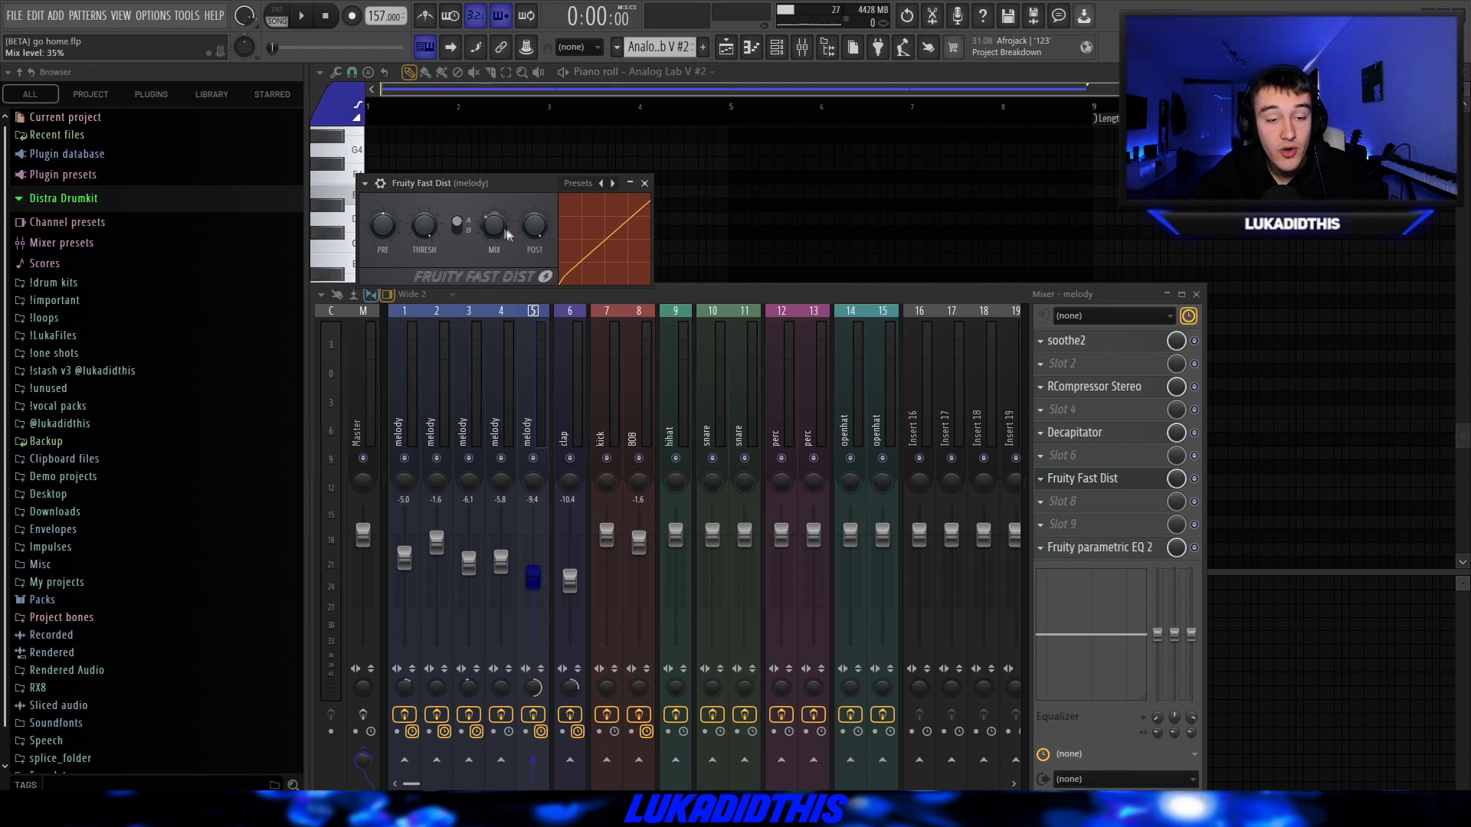
{"action": "left_click", "coordinate": [645, 183]}
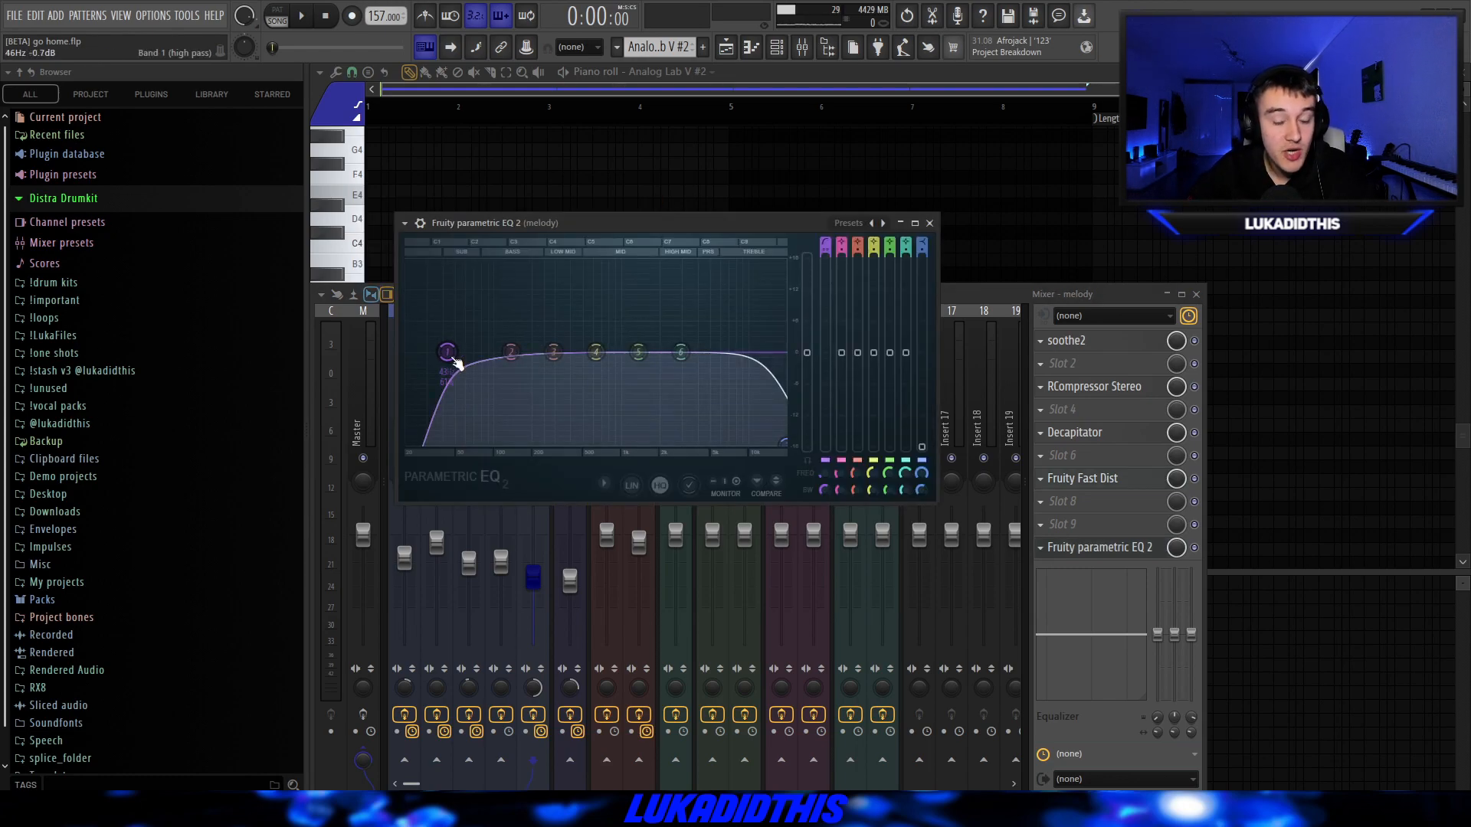
Finish viewing the melody track's parametric EQ, and inspect CanOpener Studio 3, RCompressor, Wow Control 3, L1 limiter and parametric EQ 2 on the master track.
{"action": "left_click_drag", "start_coordinate": [775, 446], "coordinate": [805, 454]}
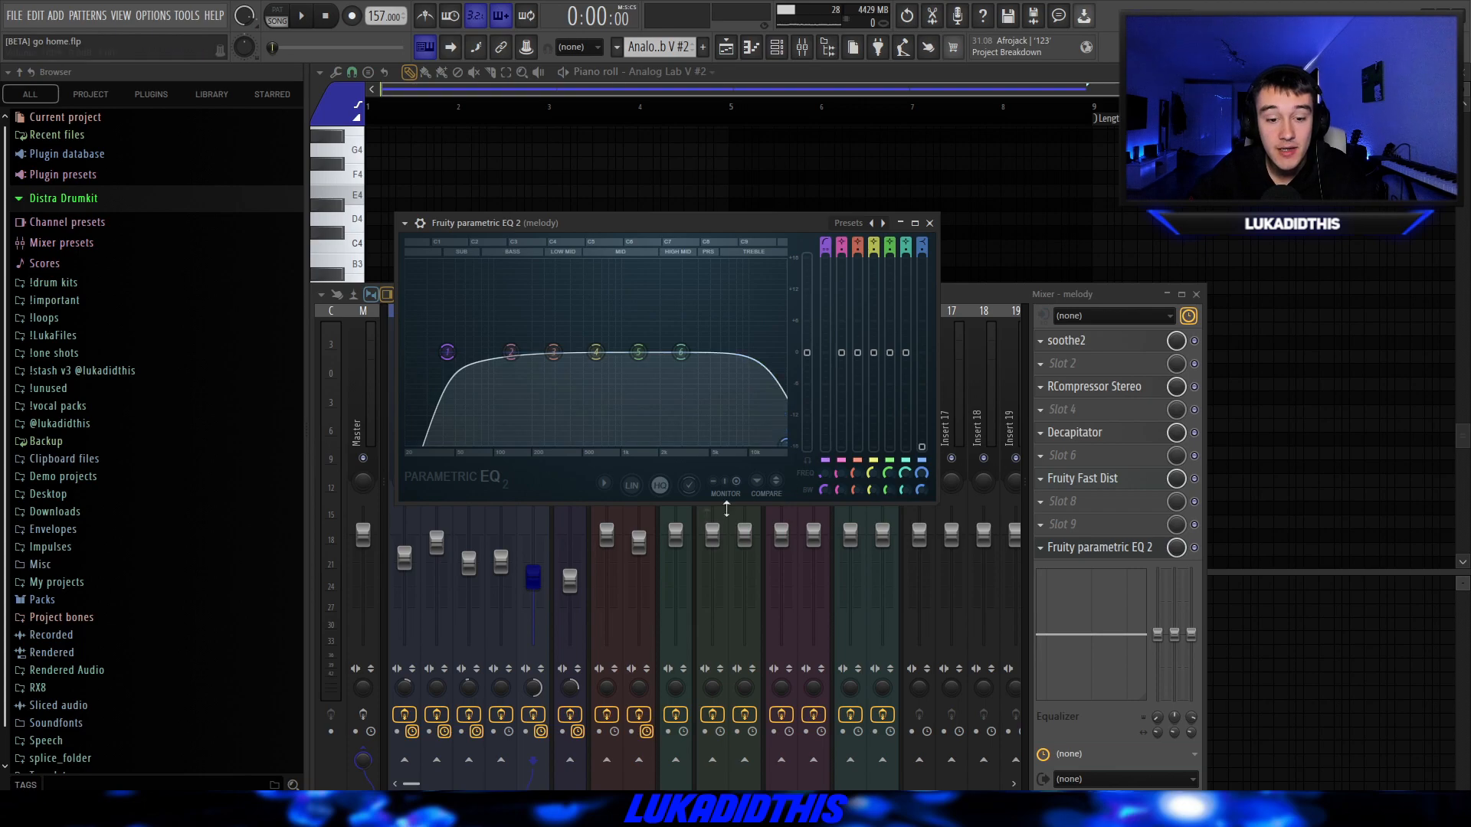
{"action": "key", "text": "Escape"}
{"action": "left_click", "coordinate": [362, 418]}
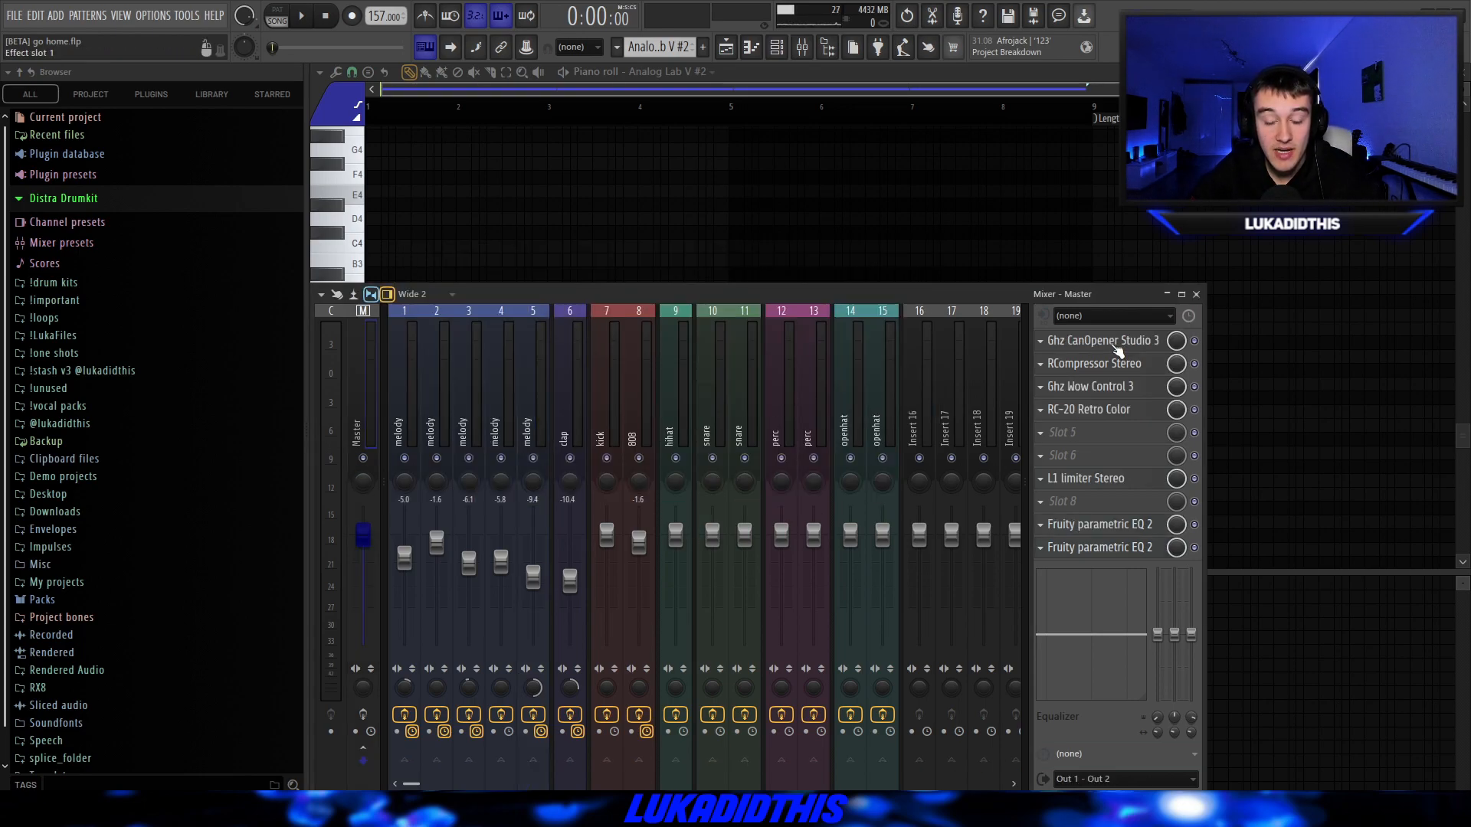
{"action": "left_click", "coordinate": [1117, 347]}
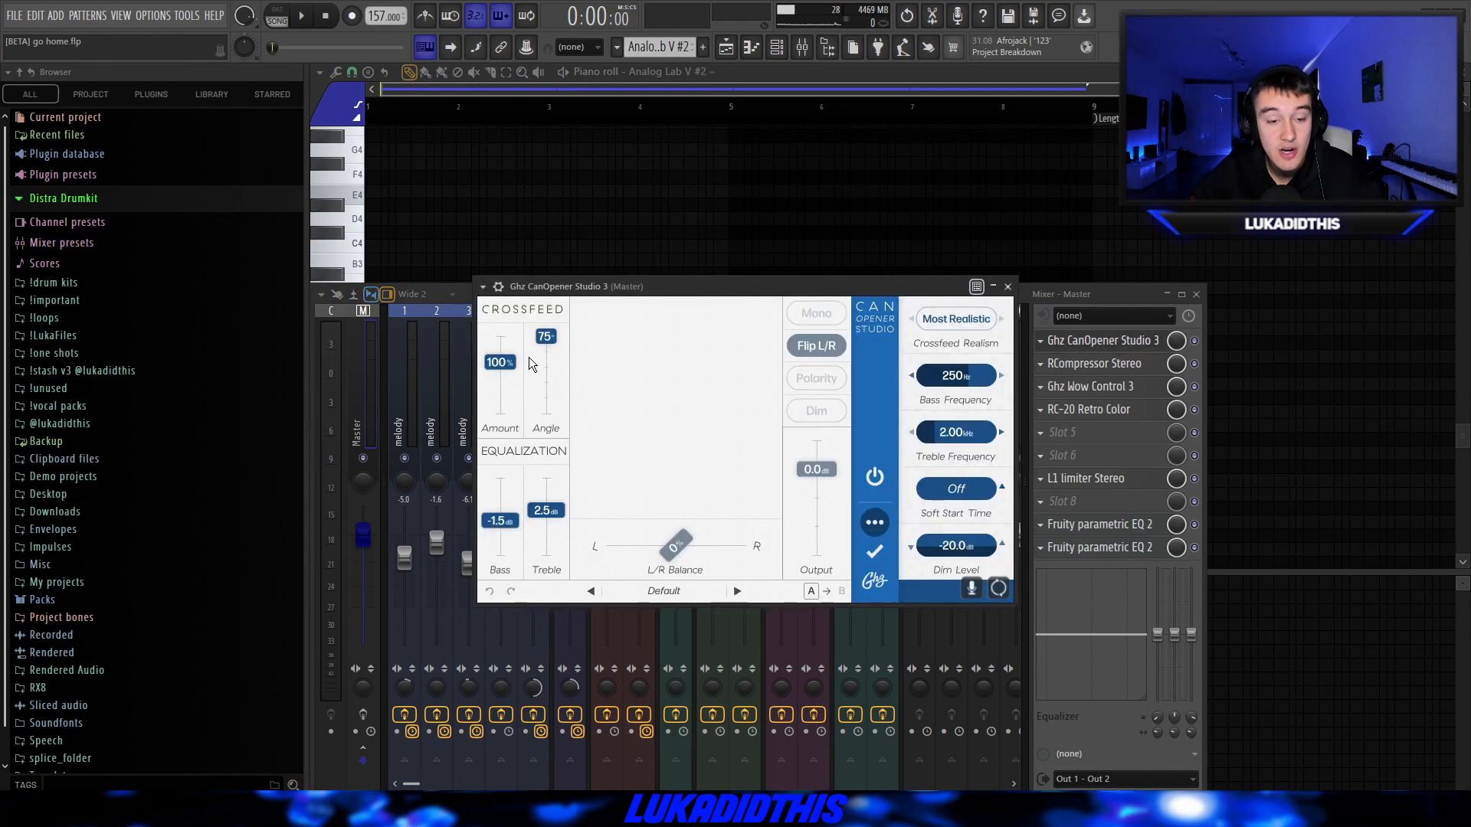
{"action": "left_click", "coordinate": [1094, 363]}
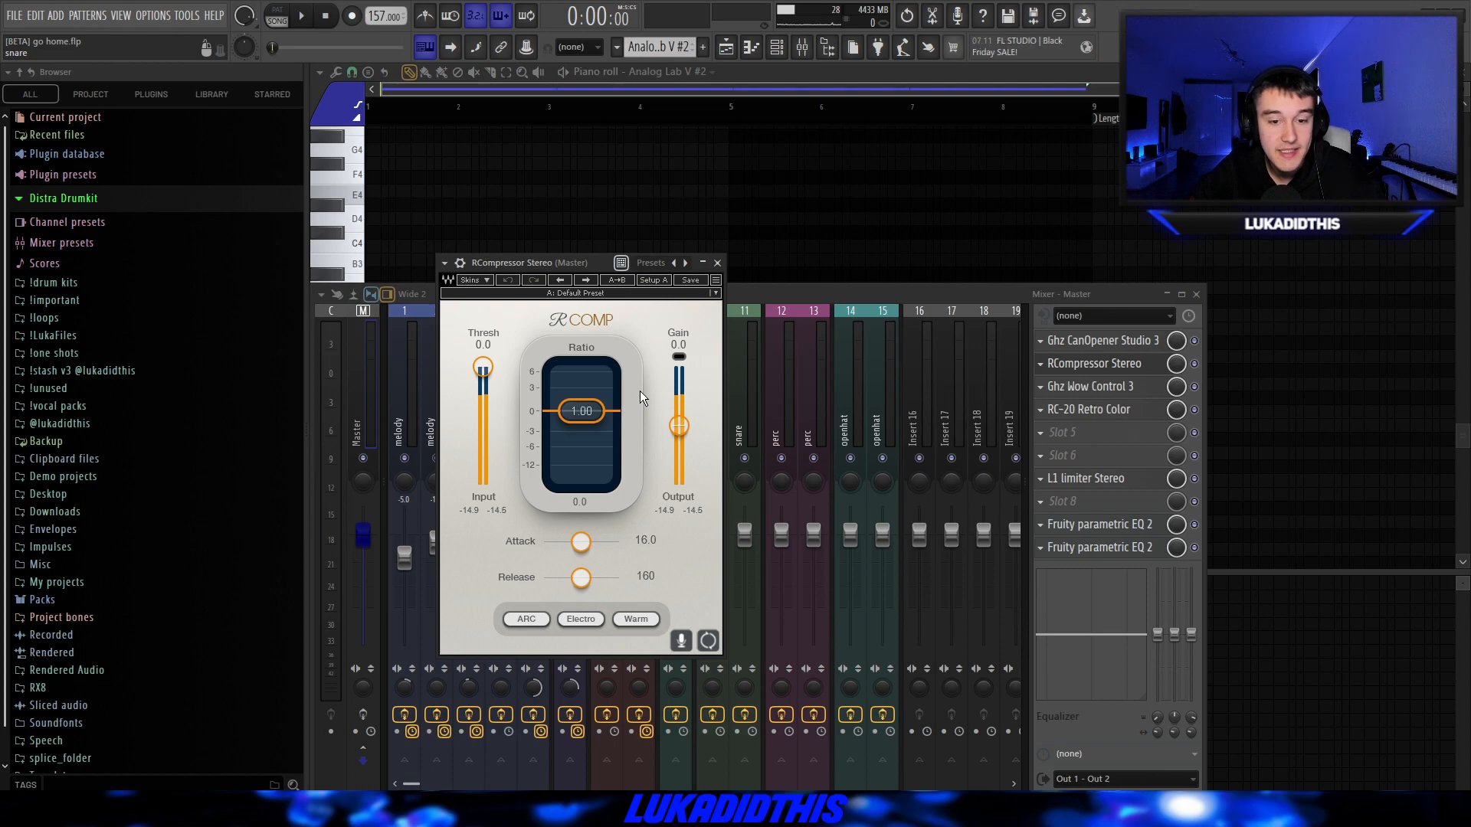
{"action": "left_click", "coordinate": [718, 264]}
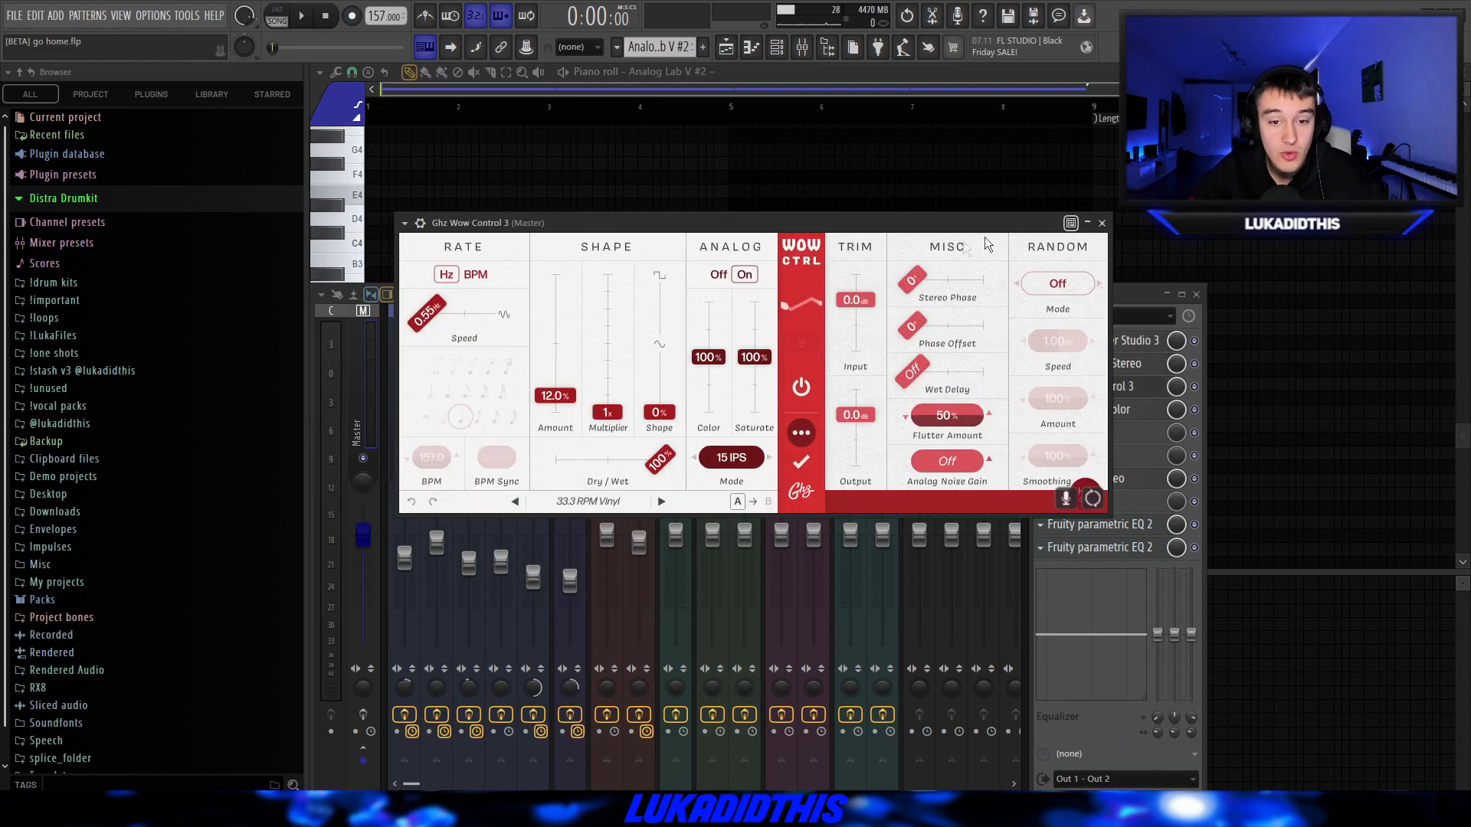
{"action": "left_click", "coordinate": [1101, 224]}
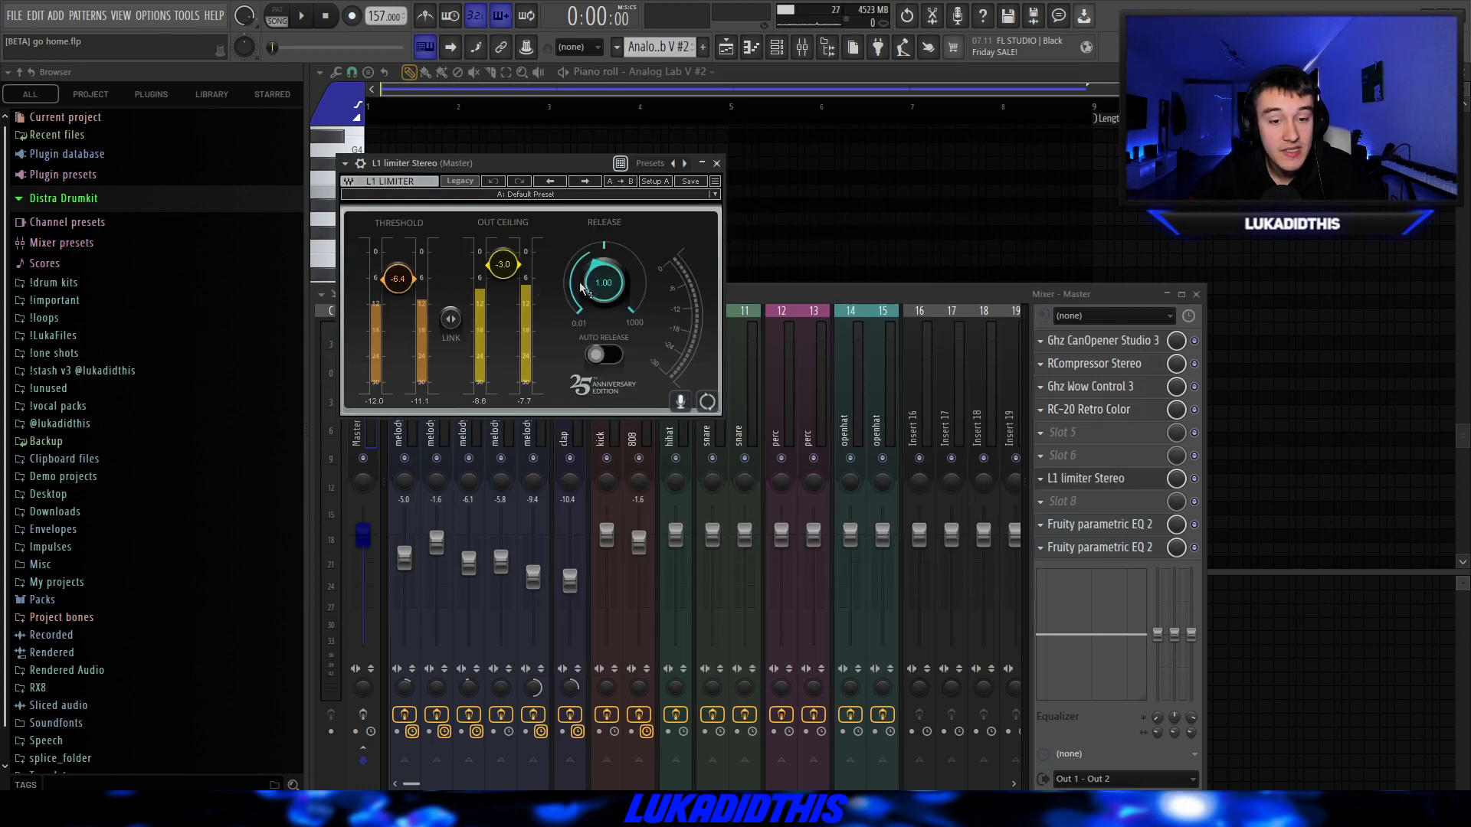
{"action": "left_click", "coordinate": [717, 163]}
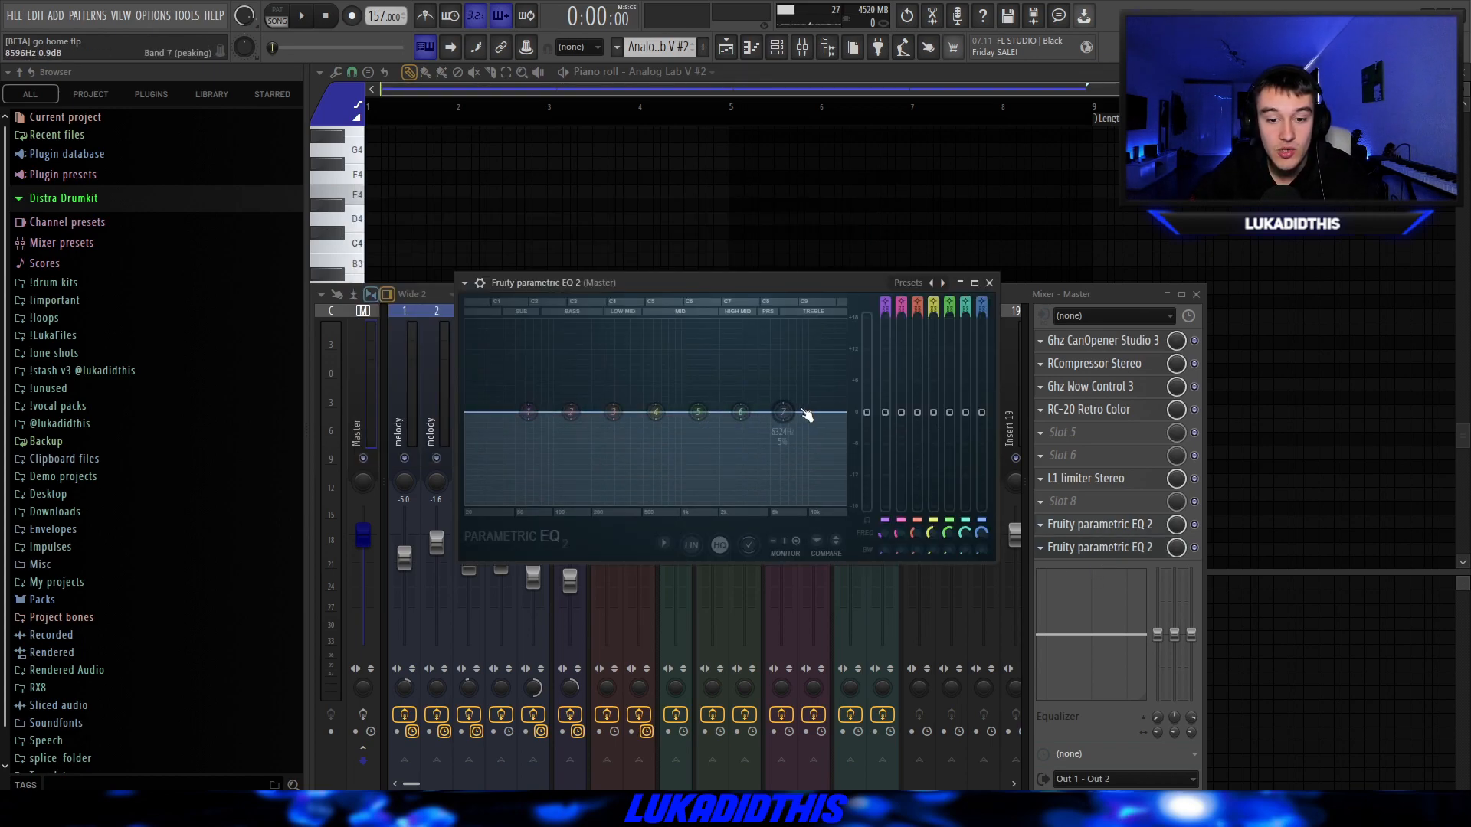
{"action": "key", "text": "ctrl+s"}
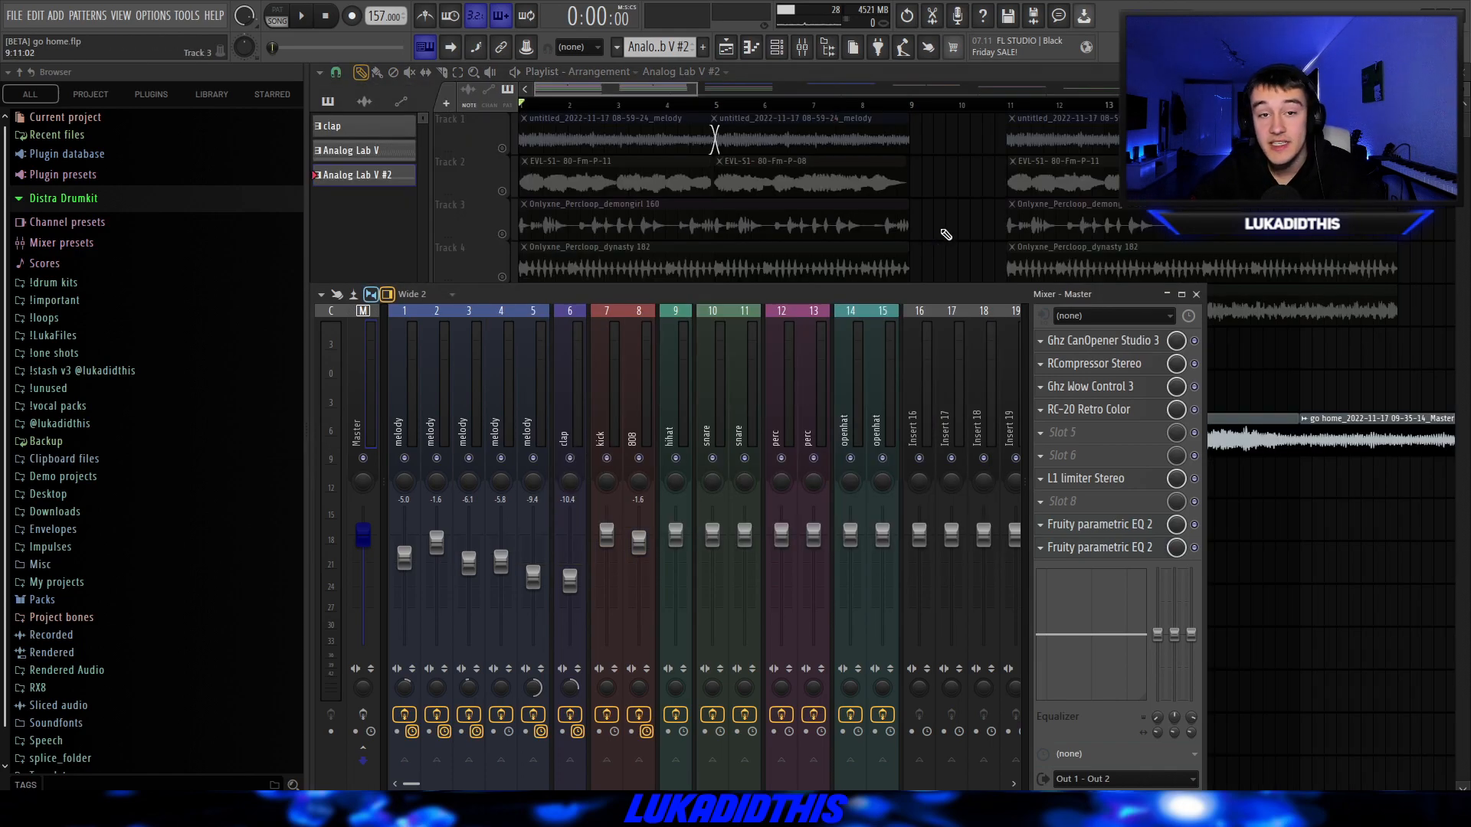
Check the rendered Master clip's settings on Track 8 and inspect both Fruity parametric EQ 2 instances and SoundShifter Pitch on its 808 mixer track.
{"action": "key", "text": "F9"}
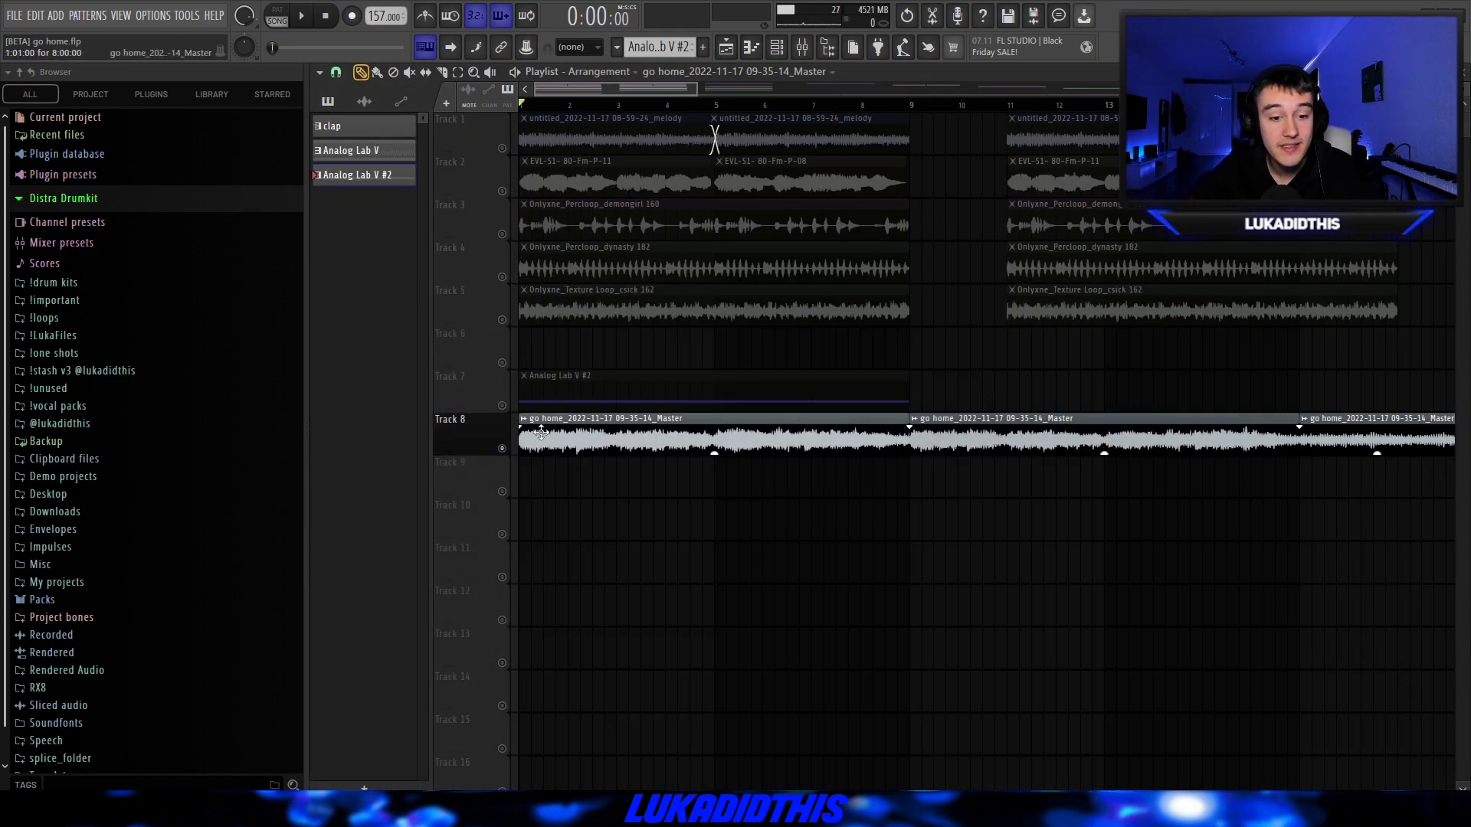
{"action": "double_click", "coordinate": [540, 442]}
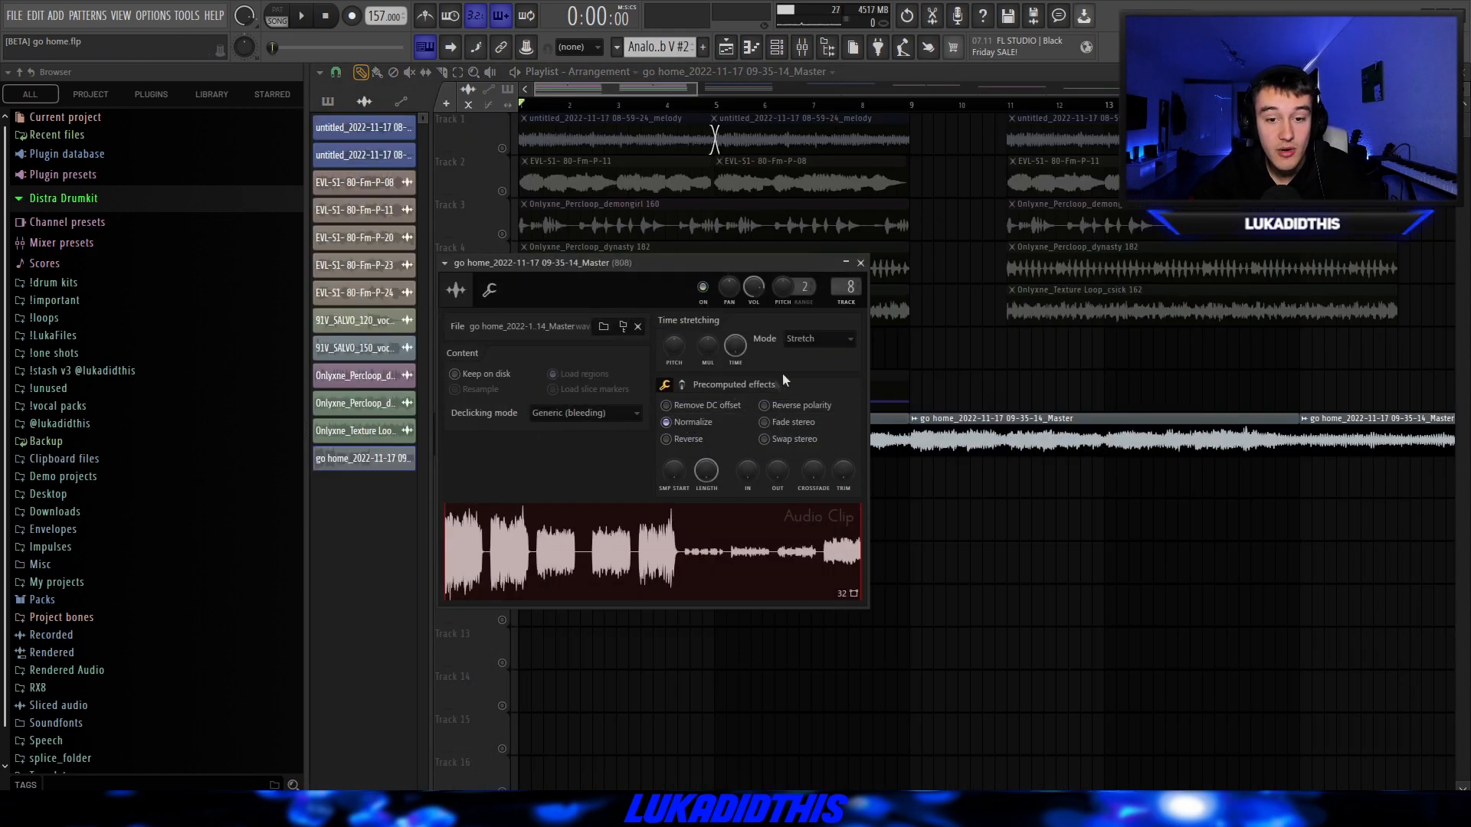
{"action": "key", "text": "F9"}
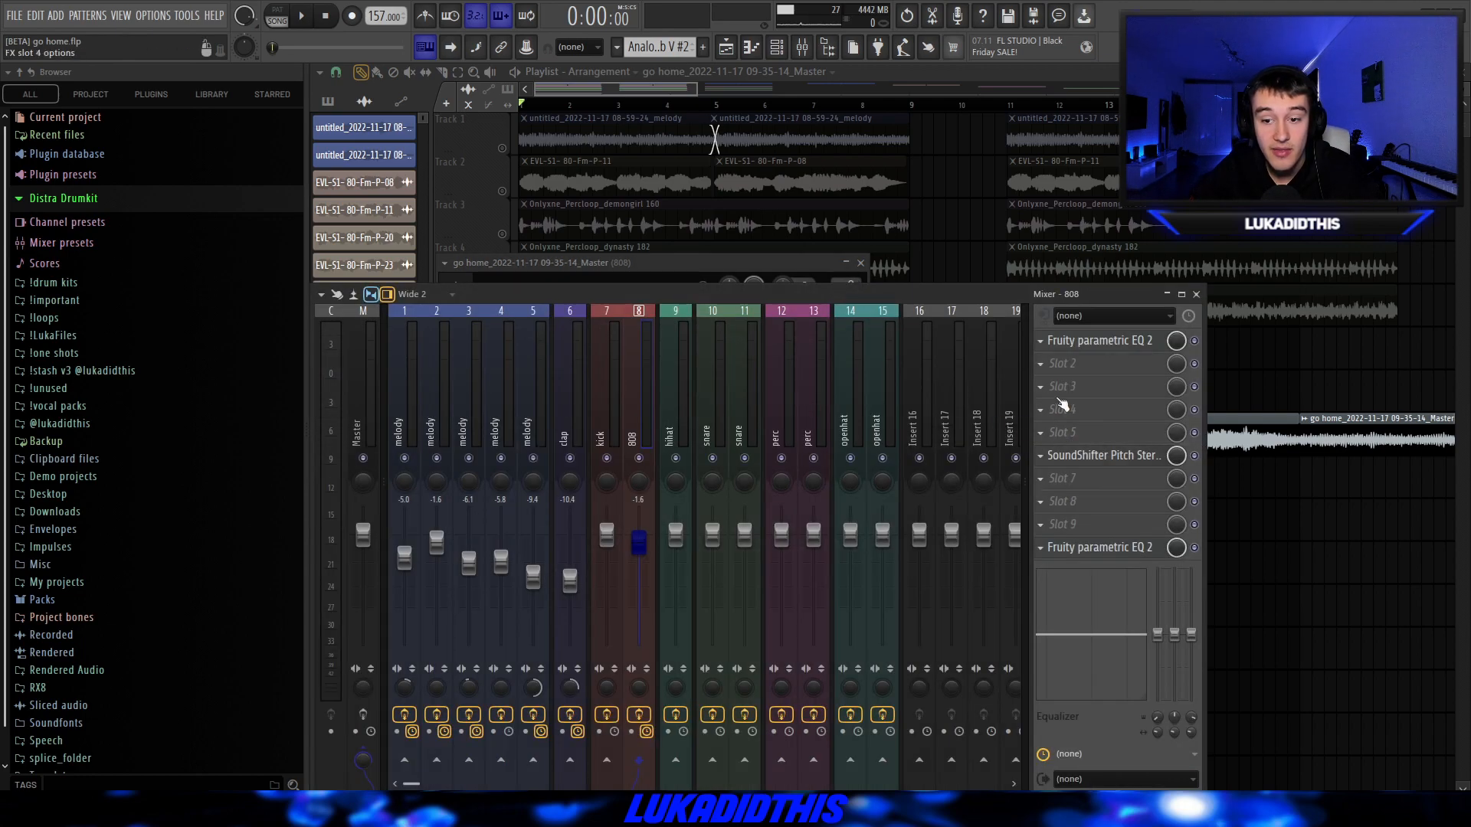
{"action": "left_click", "coordinate": [1097, 347]}
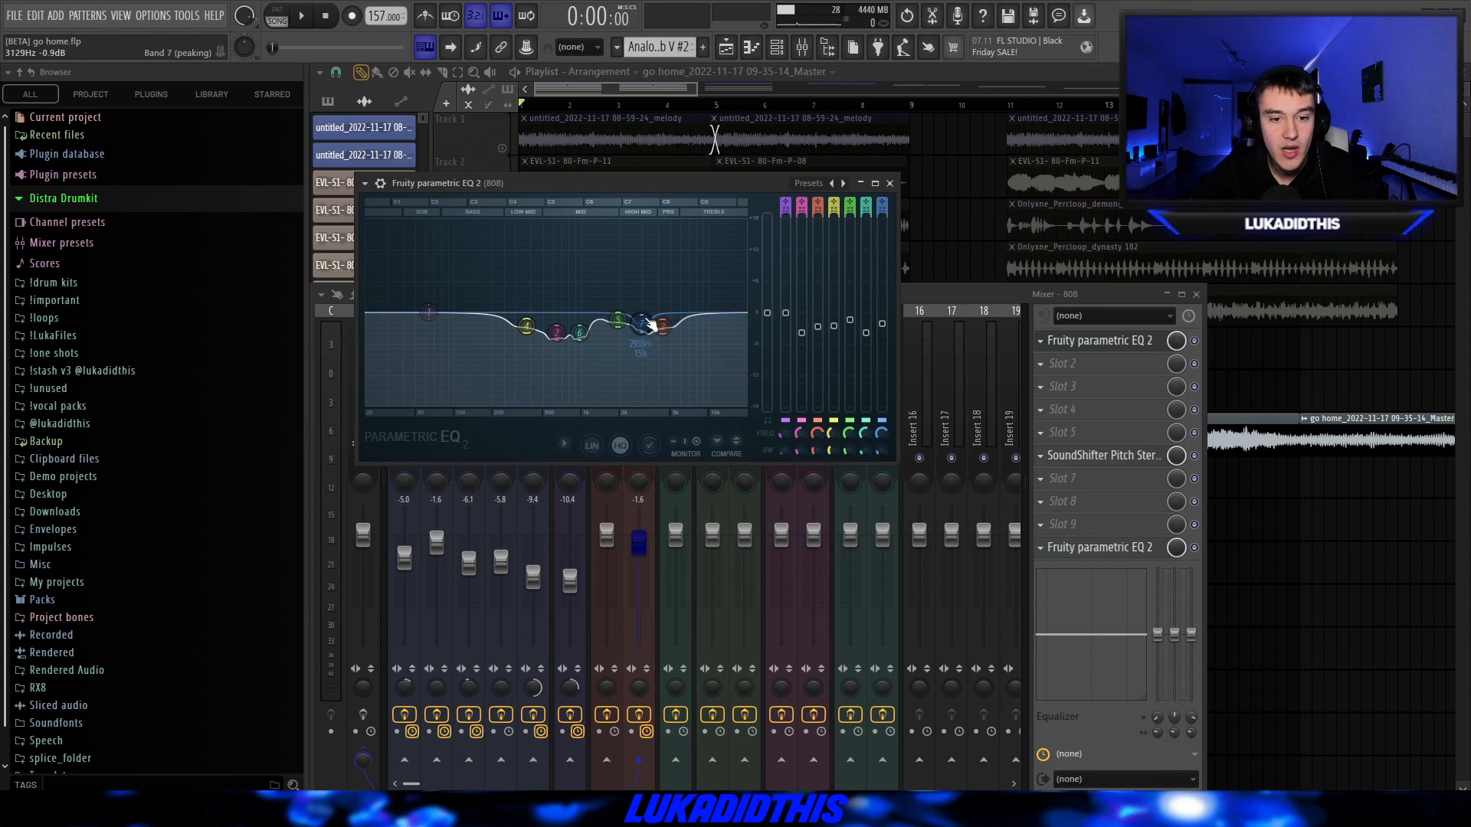
{"action": "left_click", "coordinate": [889, 183]}
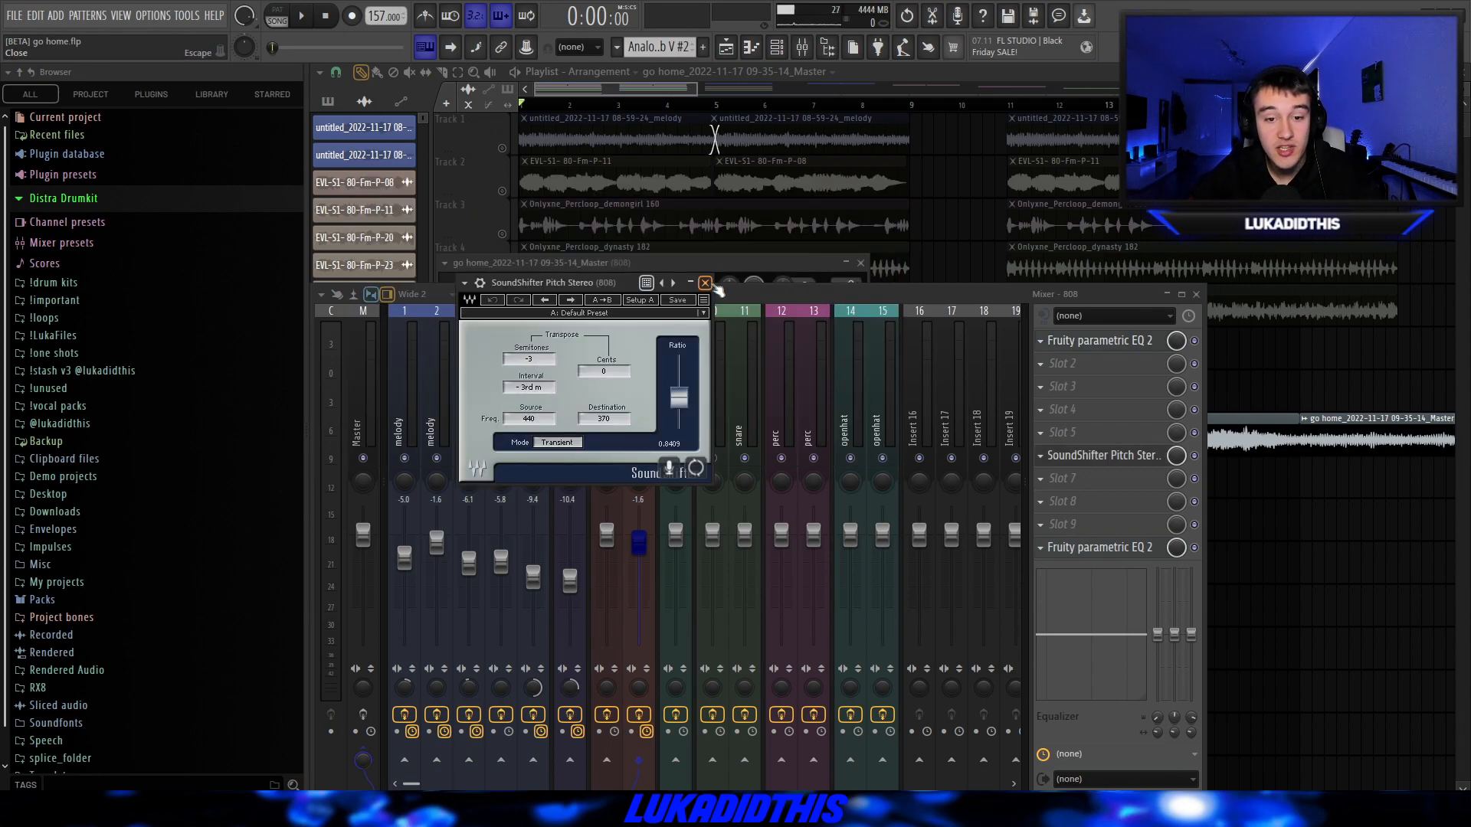
{"action": "left_click", "coordinate": [705, 284]}
{"action": "left_click", "coordinate": [1098, 548]}
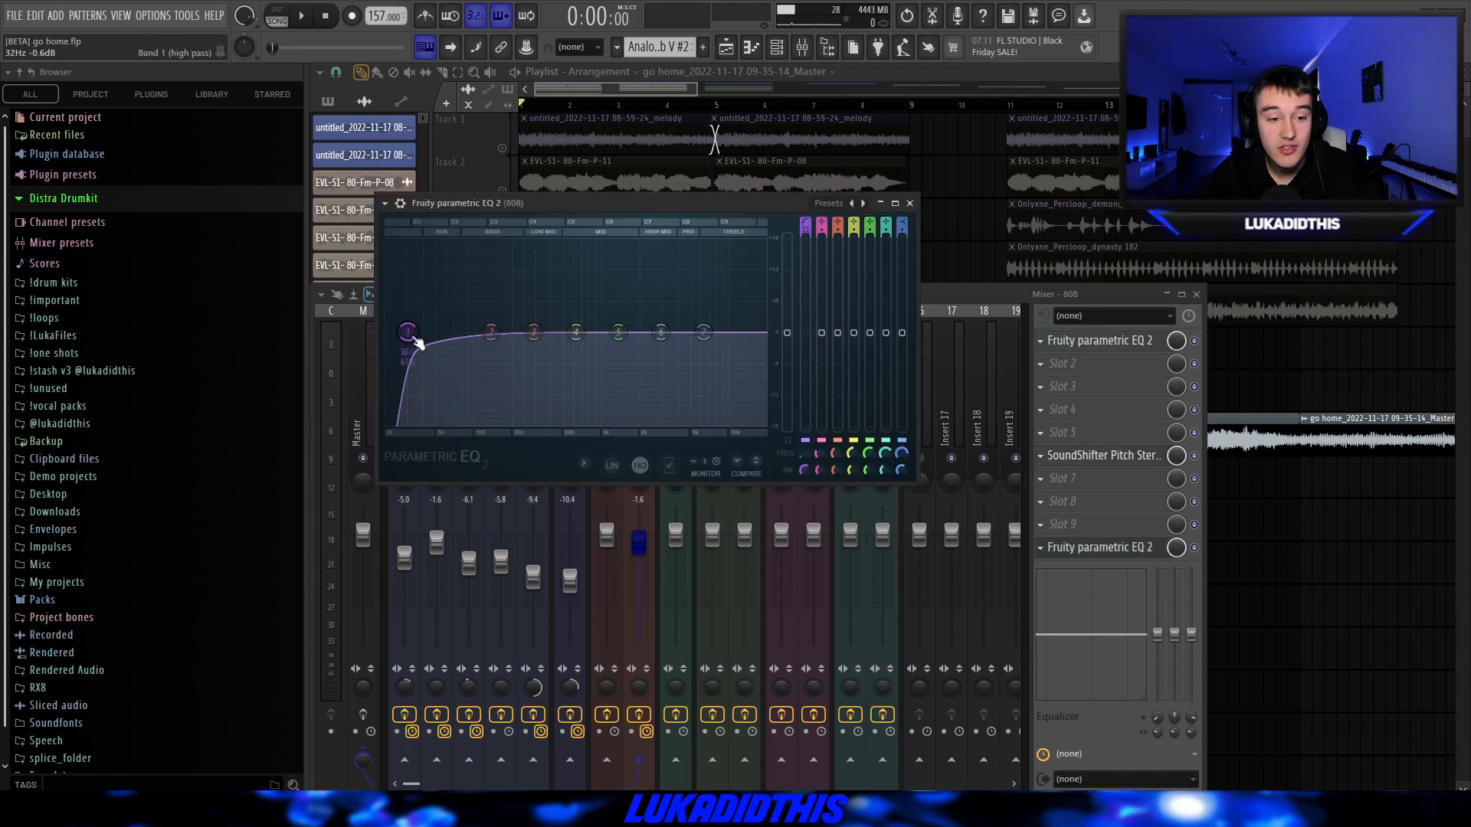
Check the clip settings of the "(dark) go home 157 c#min" melody on Track 1 of the full beat project.
{"action": "right_click", "coordinate": [962, 230]}
{"action": "scroll", "coordinate": [904, 307], "scroll_direction": "down", "scroll_amount": 3, "text": "ctrl"}
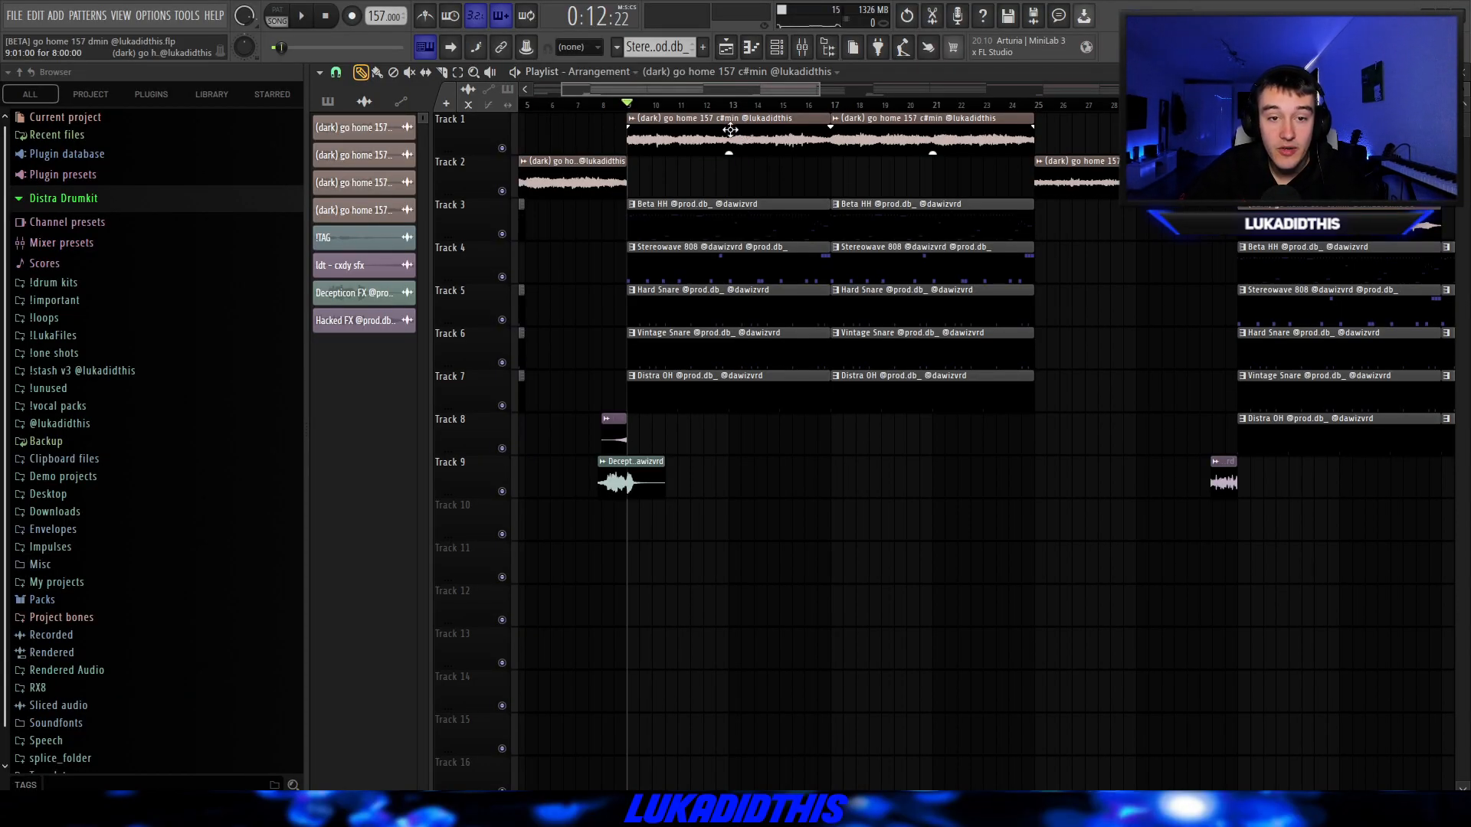
{"action": "double_click", "coordinate": [731, 129]}
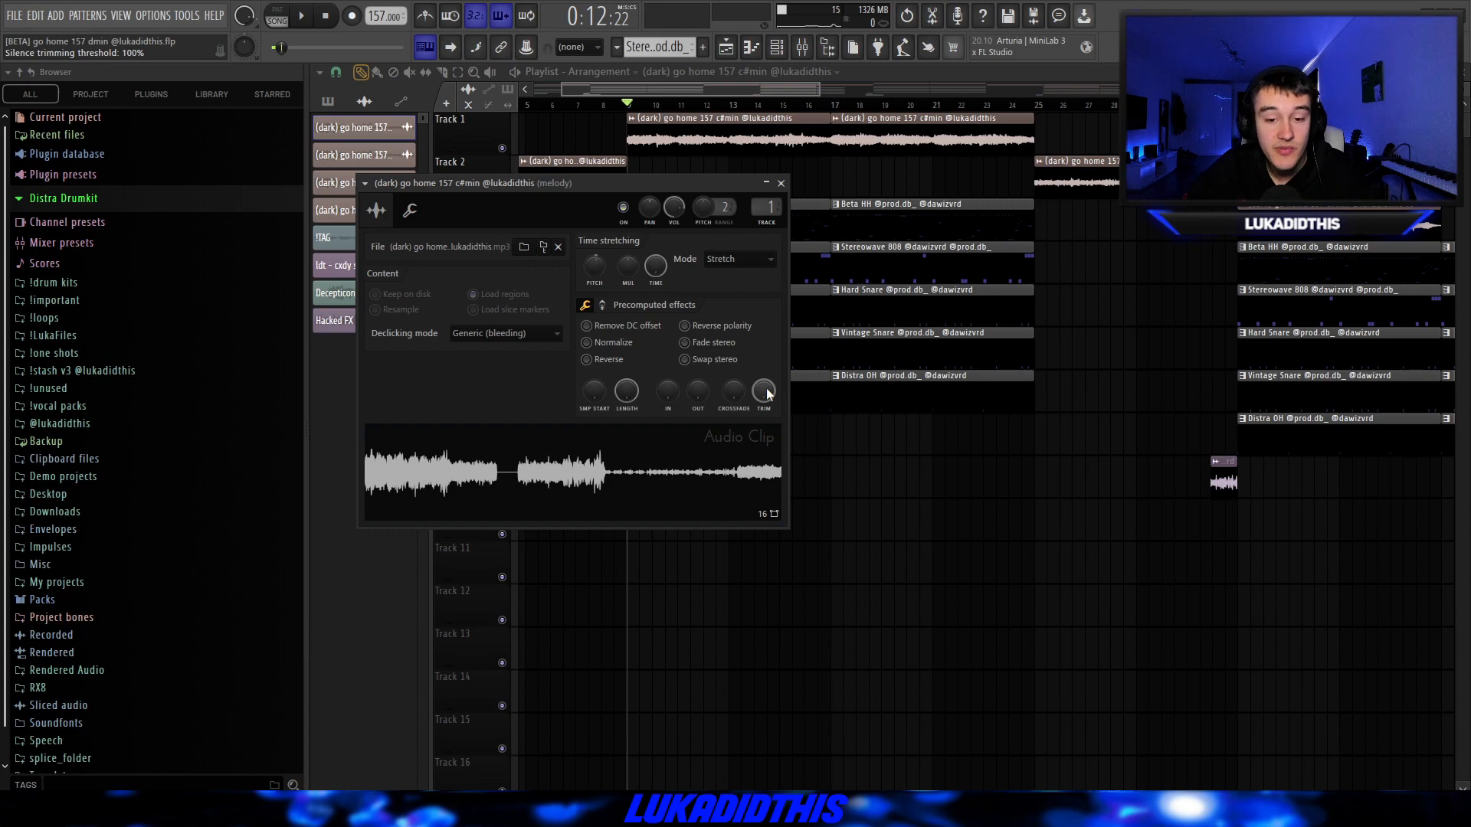
{"action": "key", "text": "Escape"}
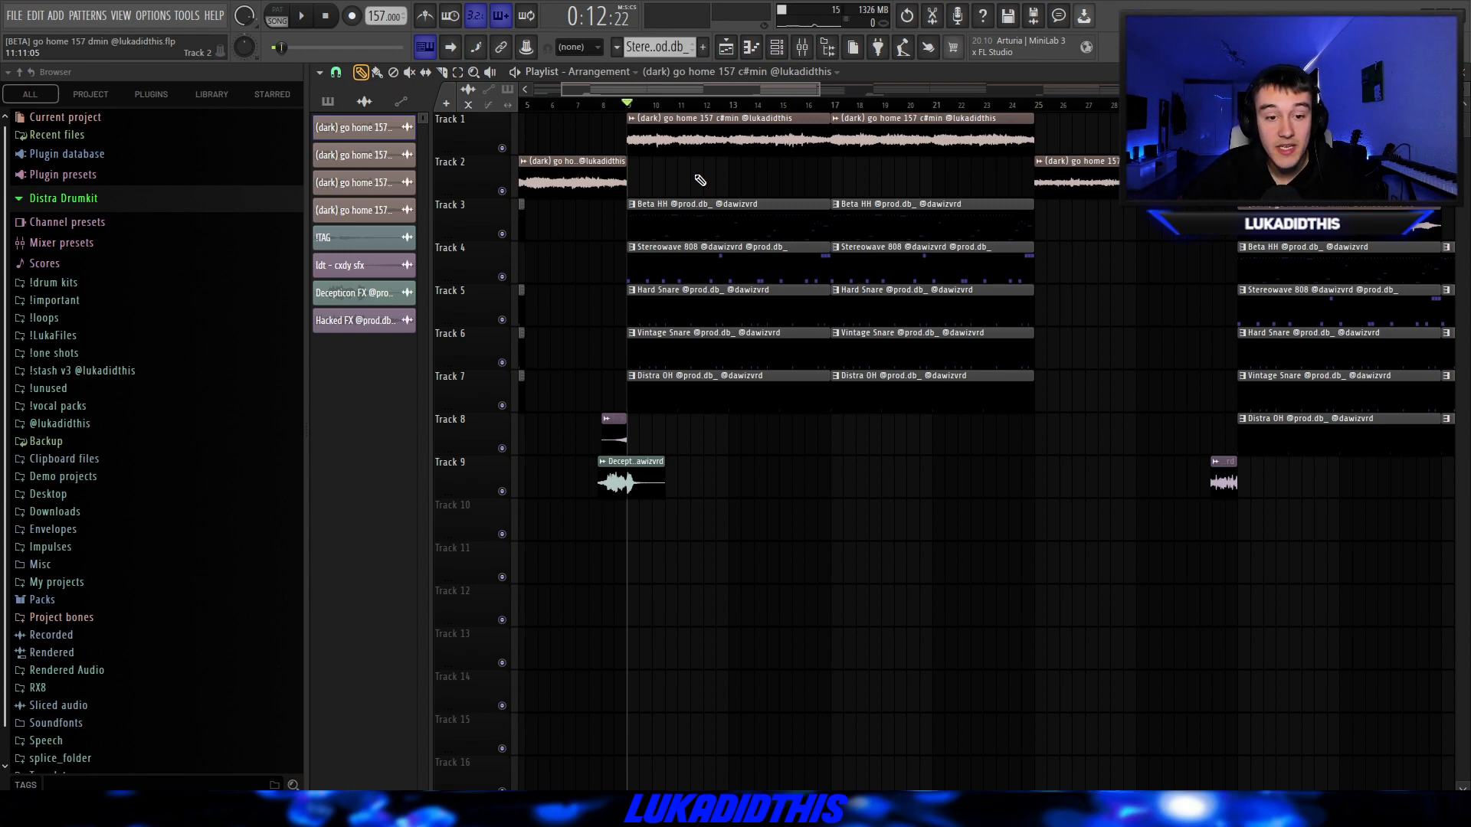
Examine the rolls and pitch changes in the Beta HH pattern's notes, and play the pattern.
{"action": "double_click", "coordinate": [682, 220]}
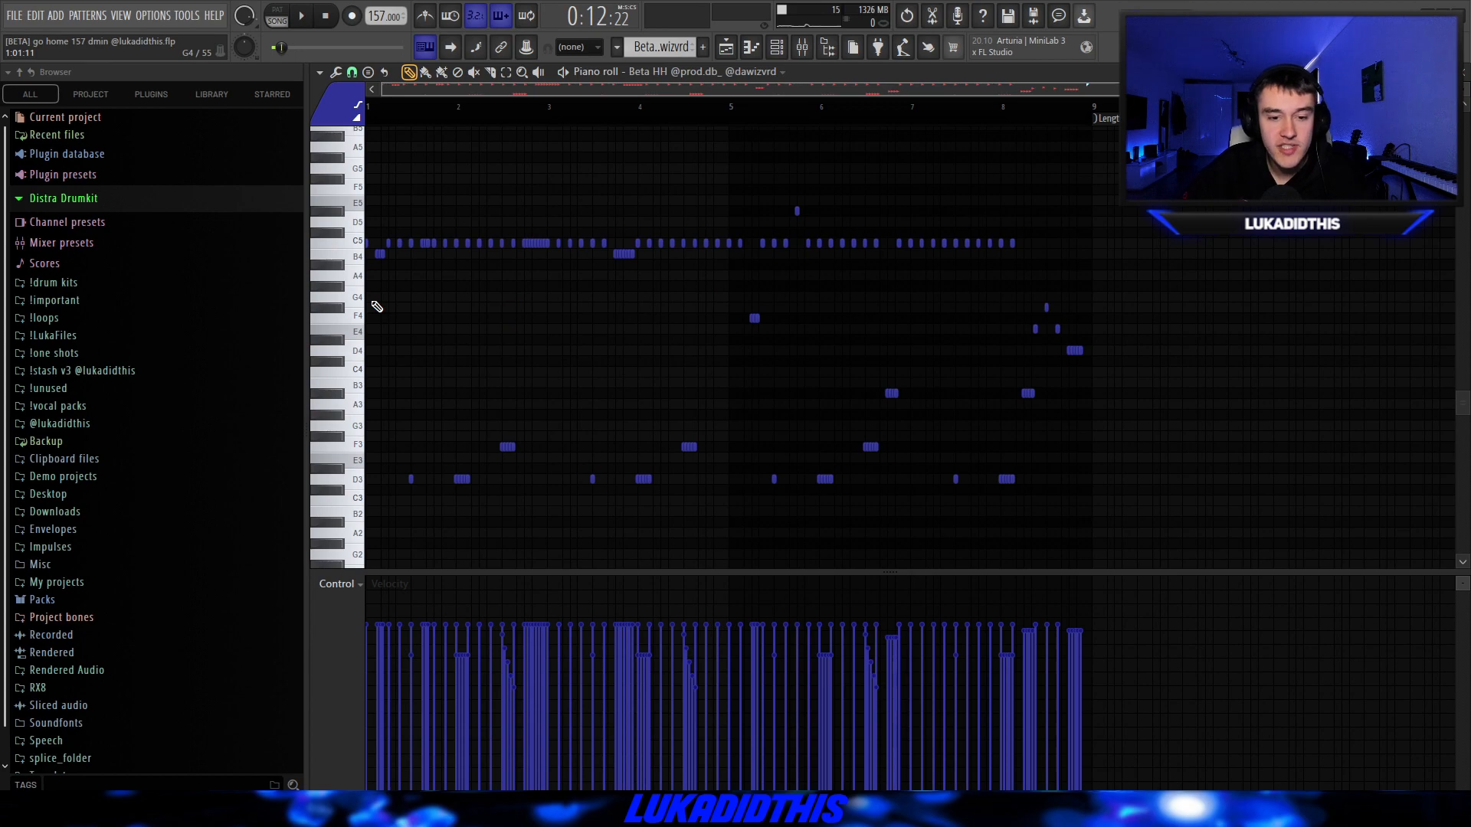
{"action": "scroll", "coordinate": [360, 306], "scroll_direction": "up", "scroll_amount": 2}
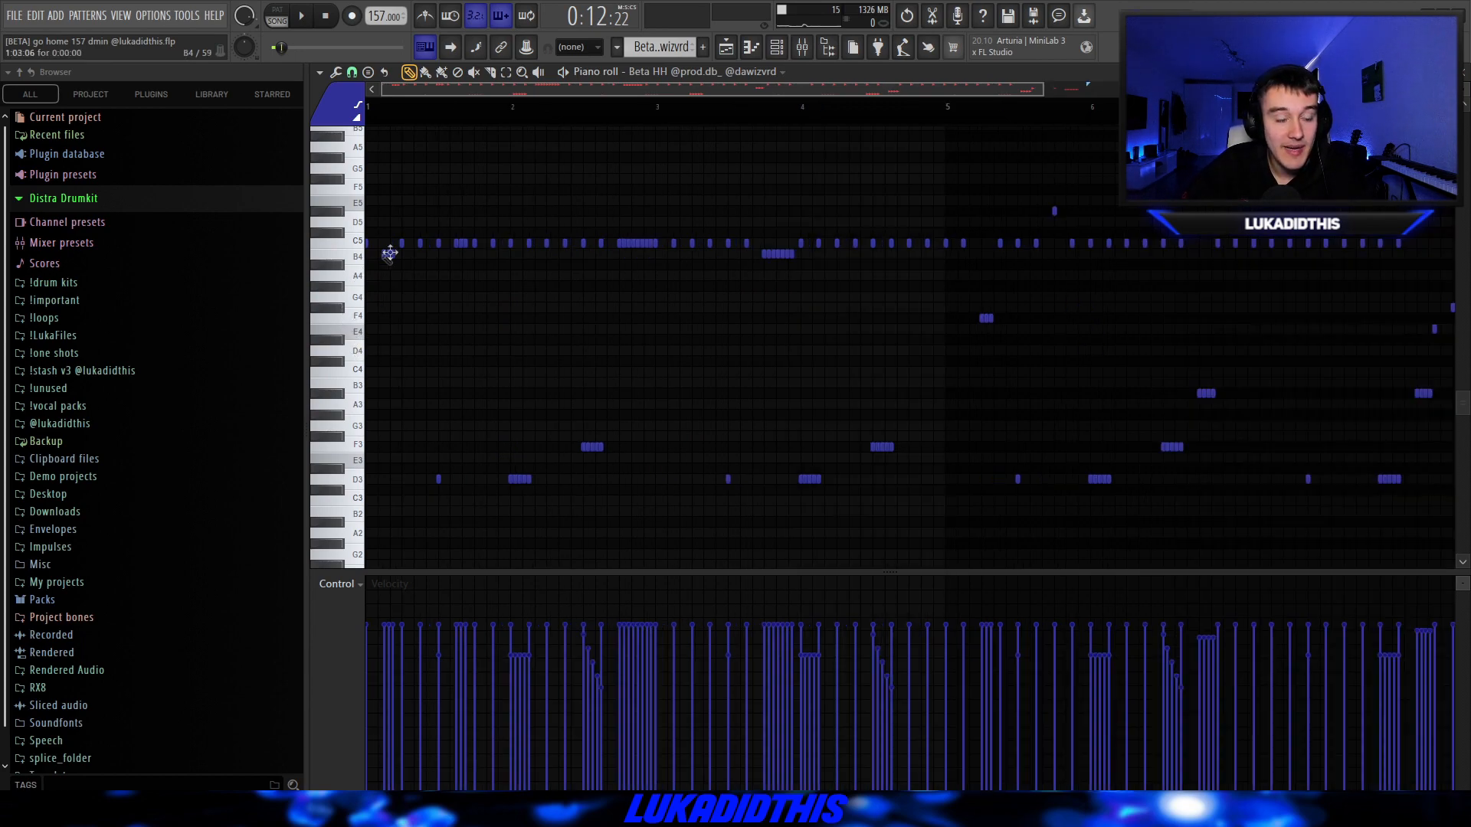
{"action": "scroll", "coordinate": [449, 475], "scroll_direction": "up", "scroll_amount": 2}
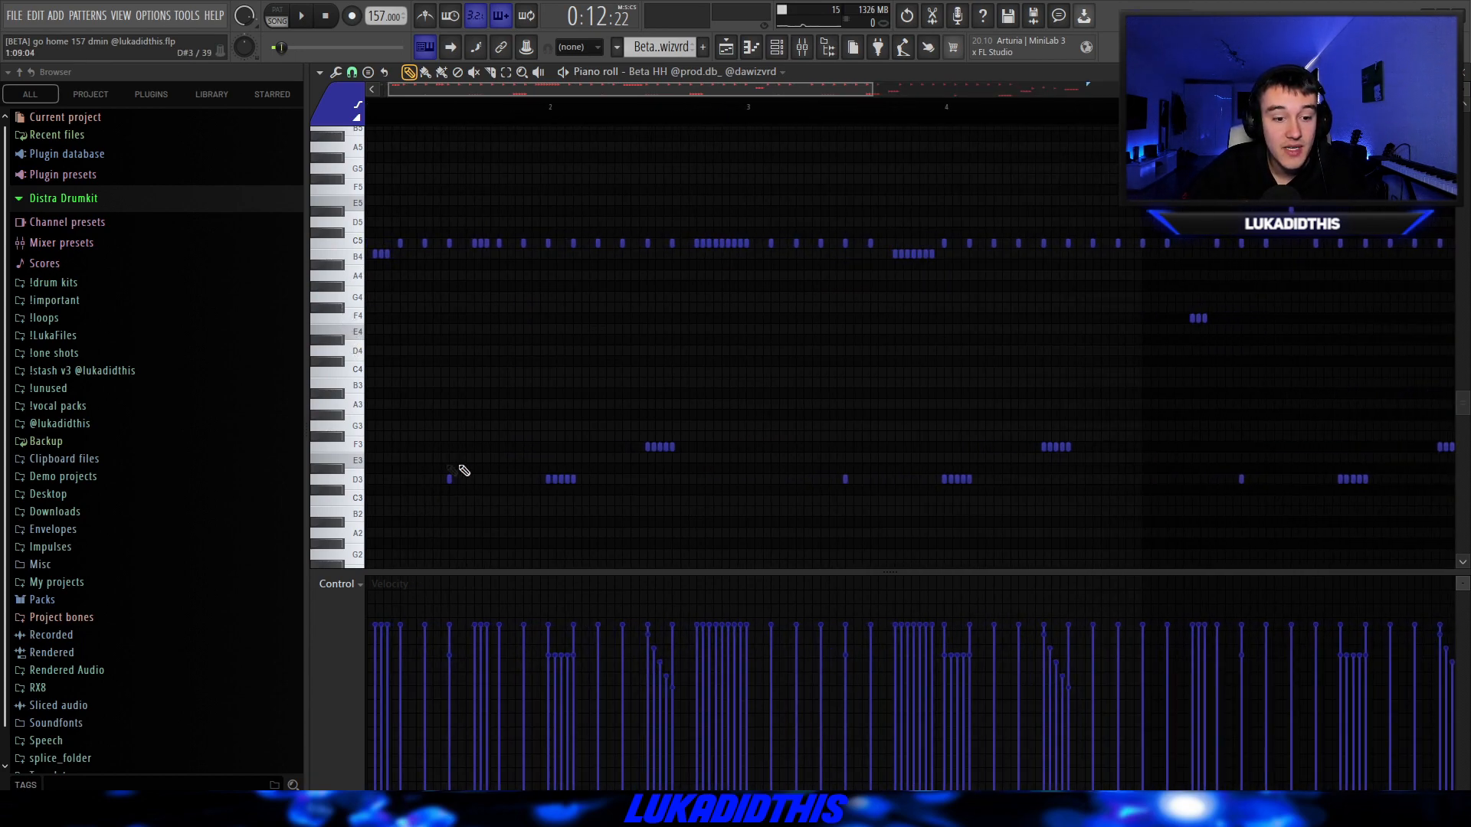
{"action": "scroll", "coordinate": [469, 490], "scroll_direction": "up", "scroll_amount": 1}
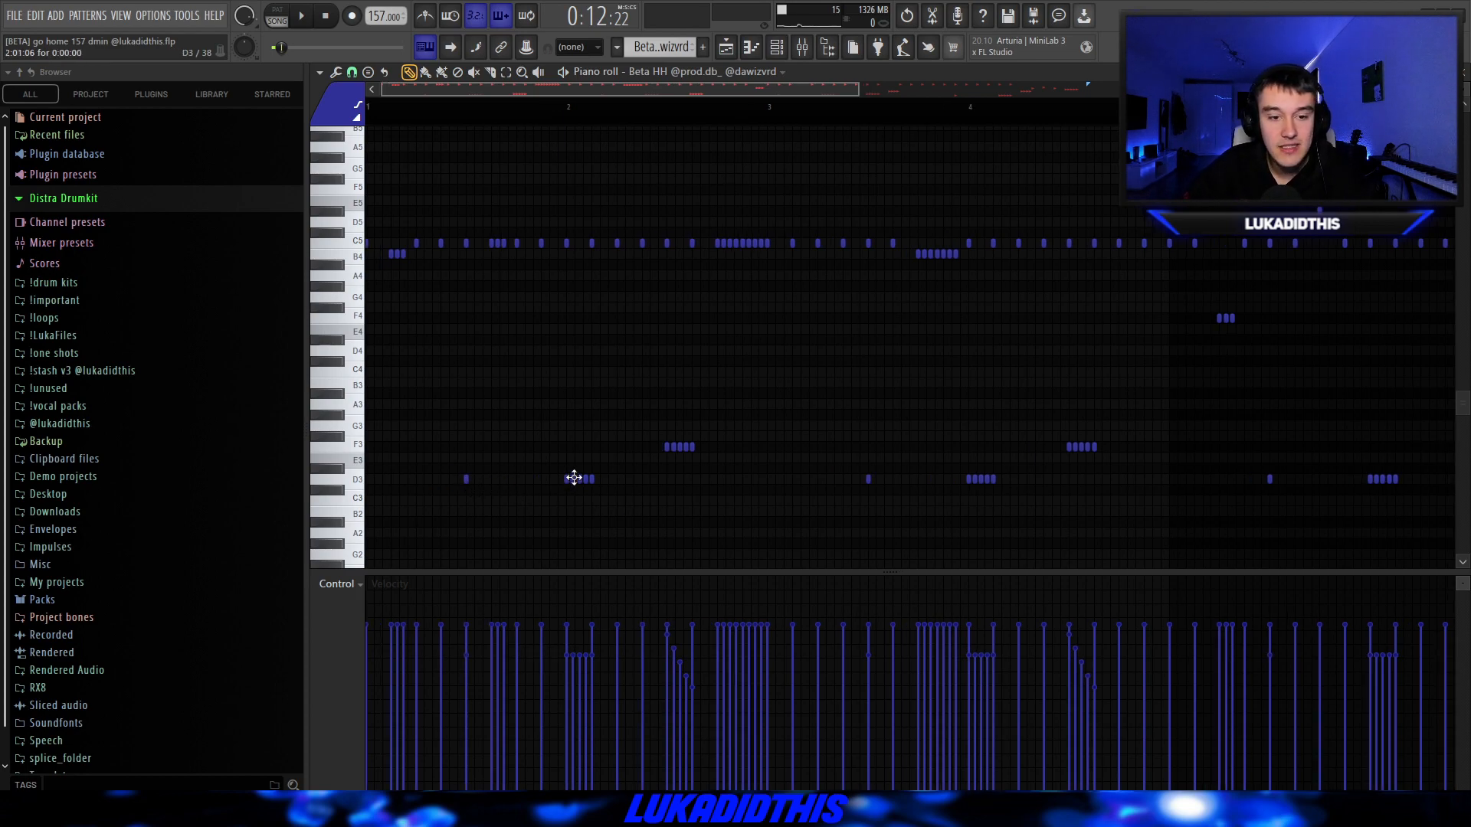
{"action": "scroll", "coordinate": [575, 477], "scroll_direction": "down", "scroll_amount": 3}
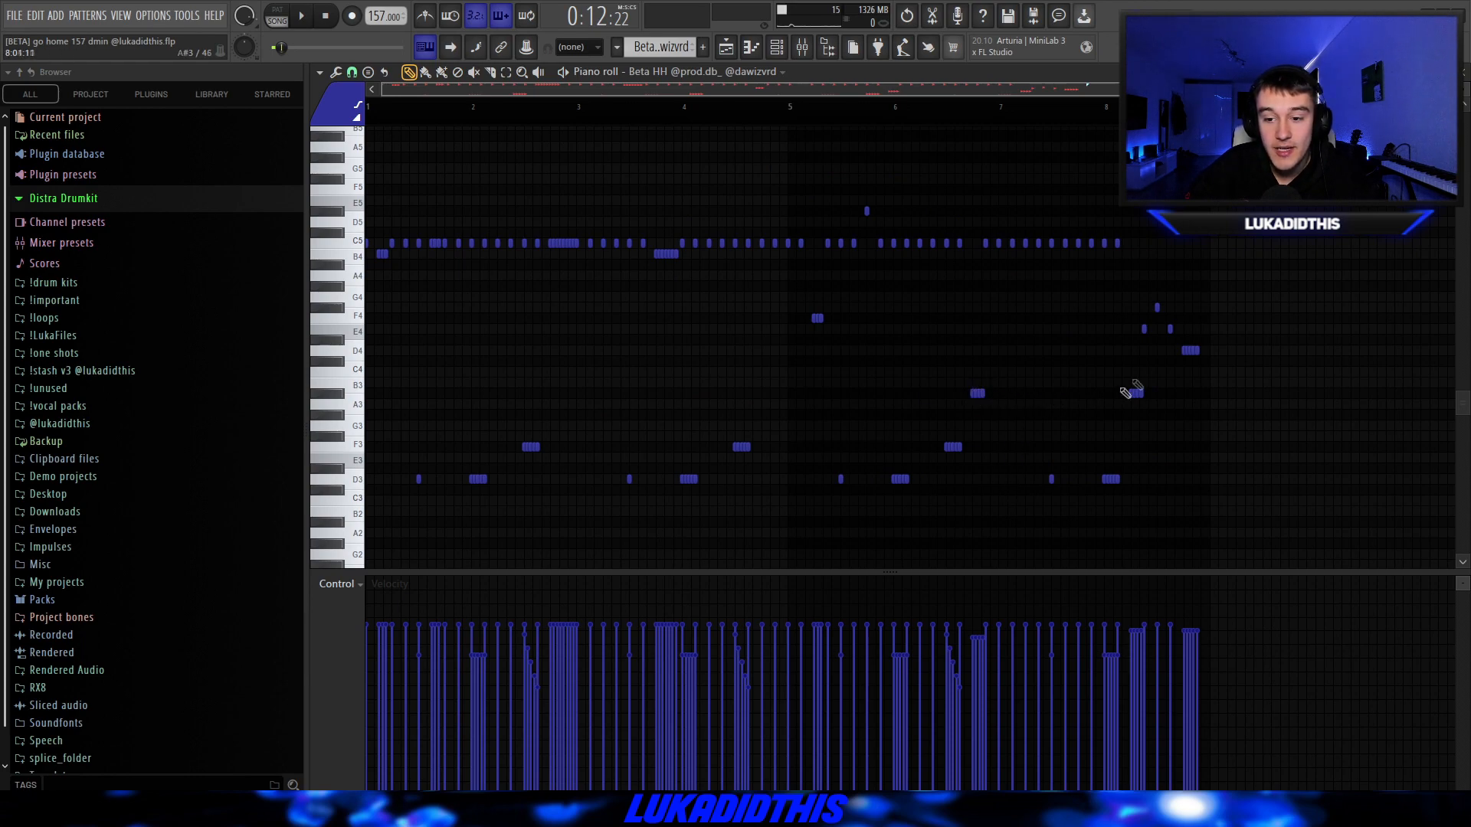
{"action": "scroll", "coordinate": [1185, 343], "scroll_direction": "down", "scroll_amount": 2}
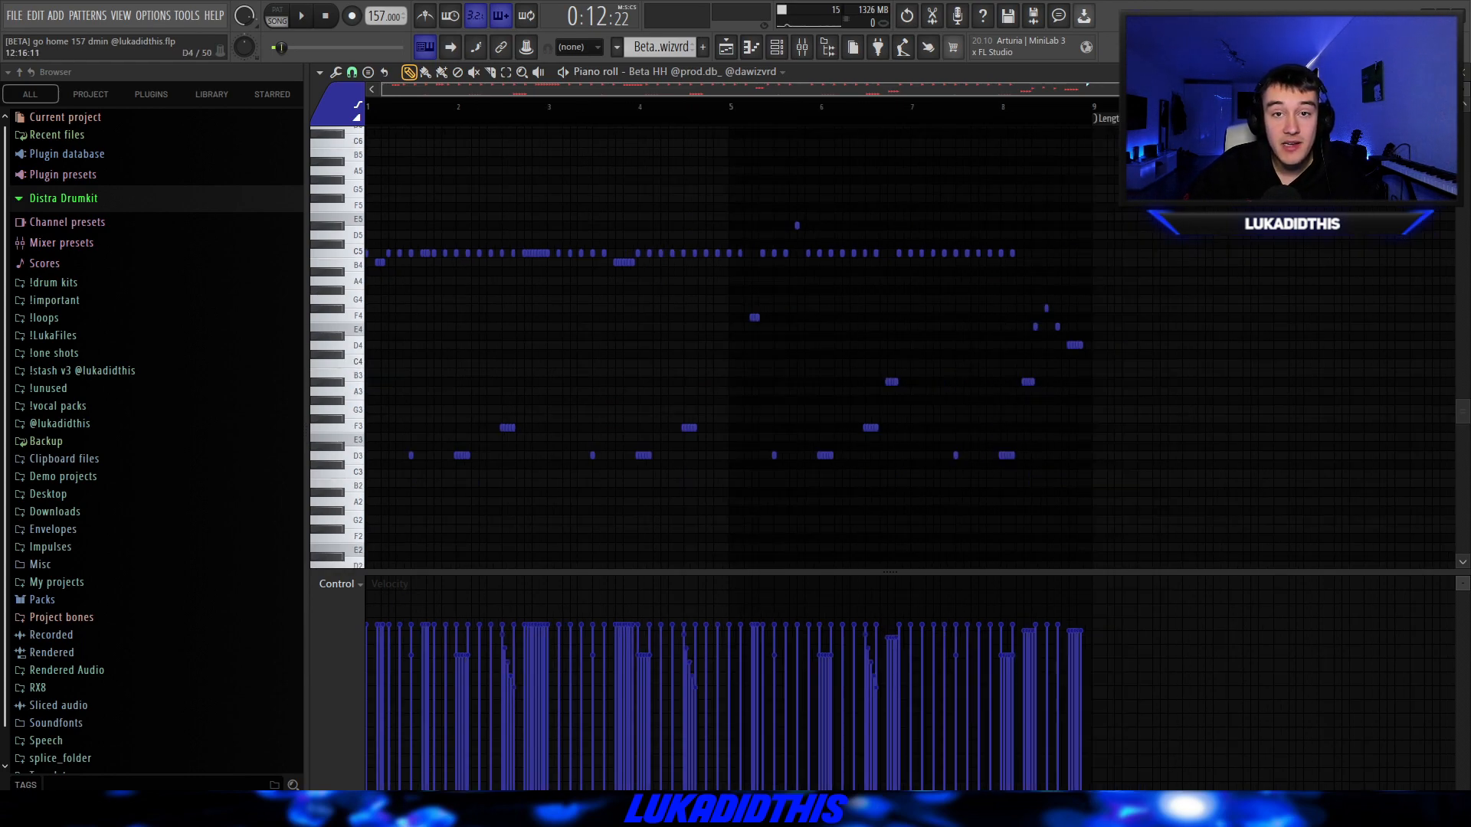
{"action": "key", "text": "space"}
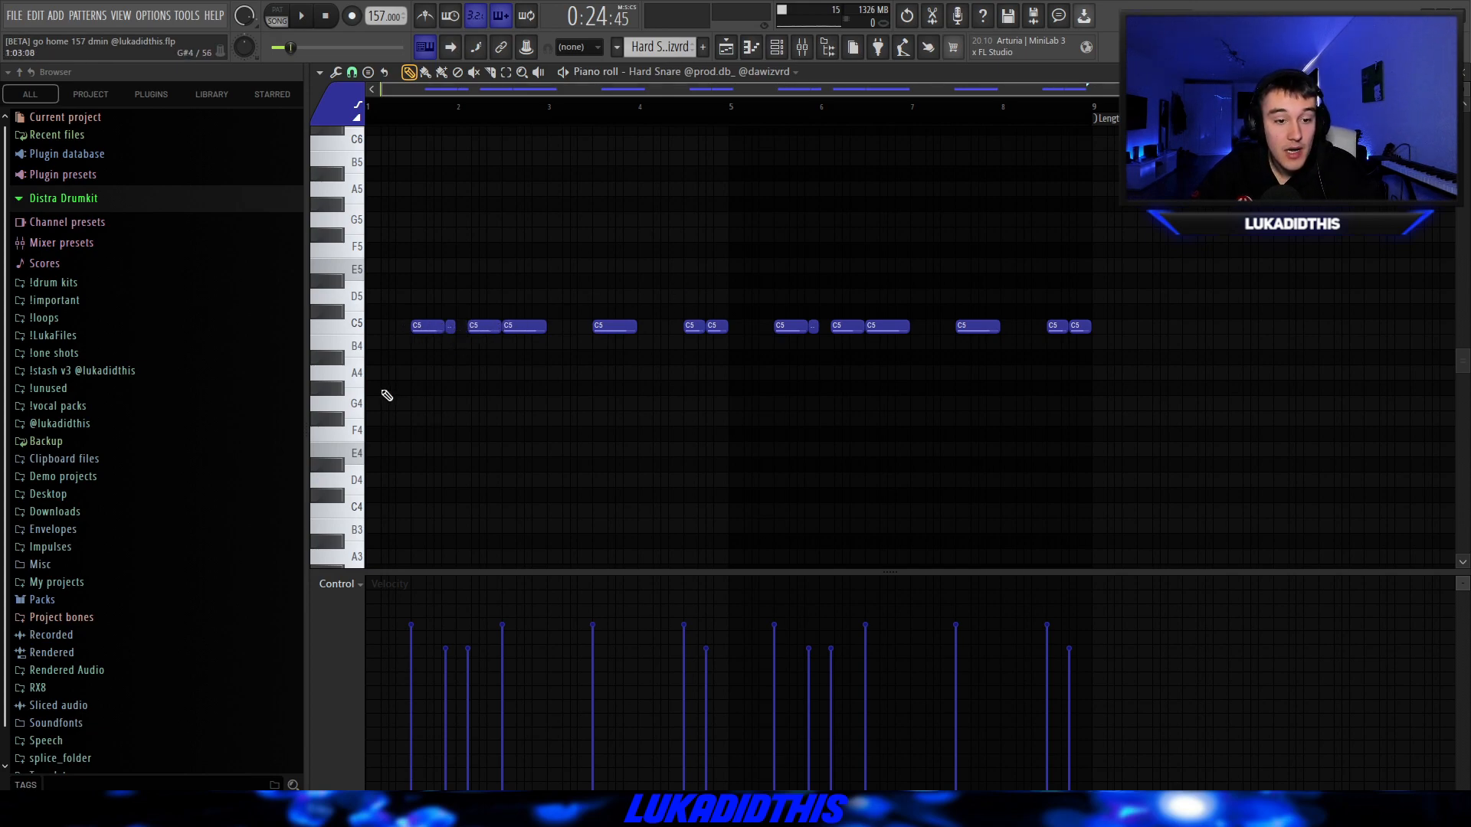
Examine the note placement and velocities of the Hard Snare pattern, and play it.
{"action": "scroll", "coordinate": [383, 394], "scroll_direction": "up", "scroll_amount": 3}
{"action": "scroll", "coordinate": [447, 361], "scroll_direction": "down", "scroll_amount": 4}
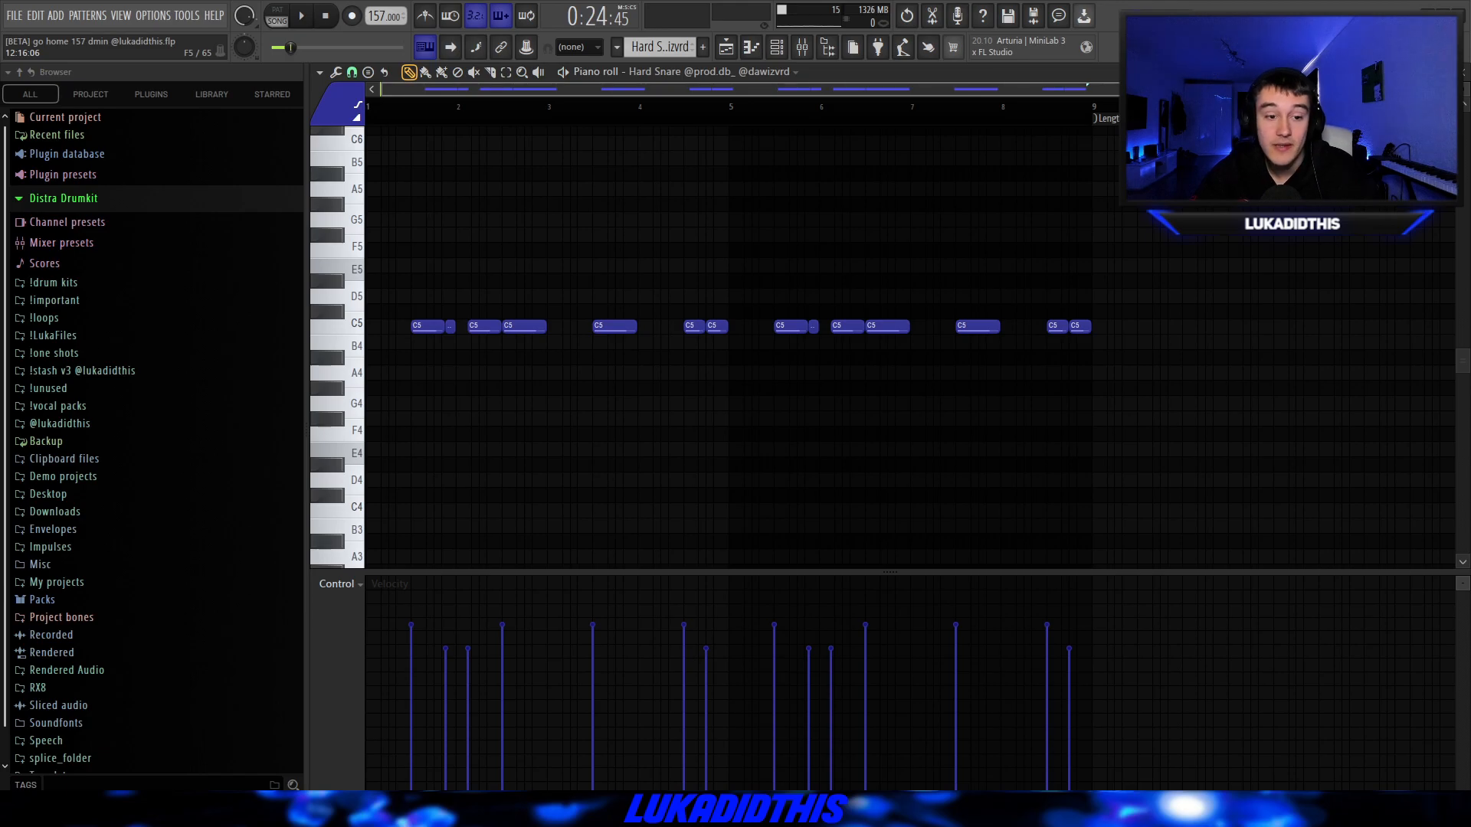
{"action": "key", "text": "space"}
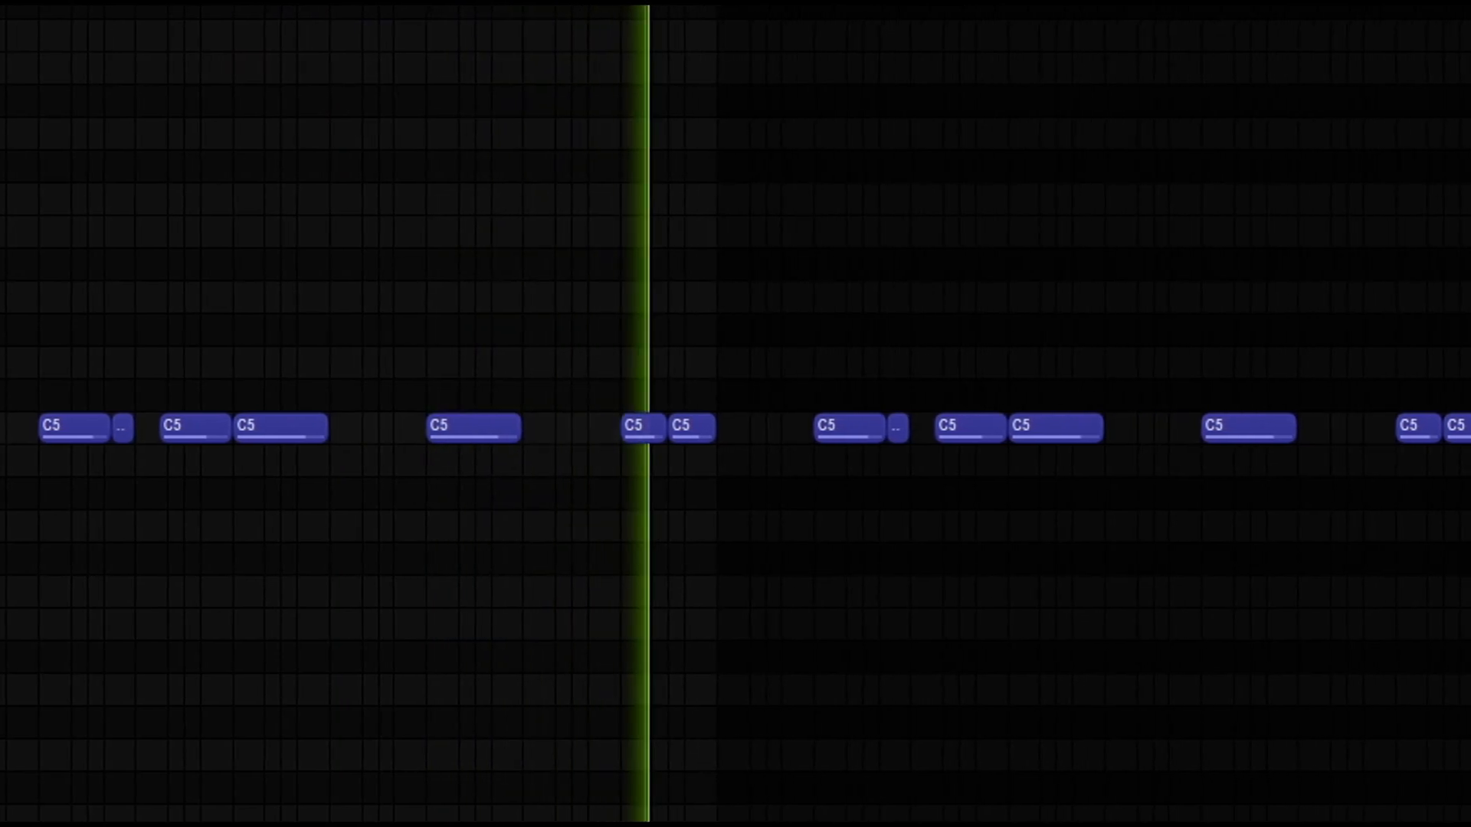
{"action": "key", "text": "space"}
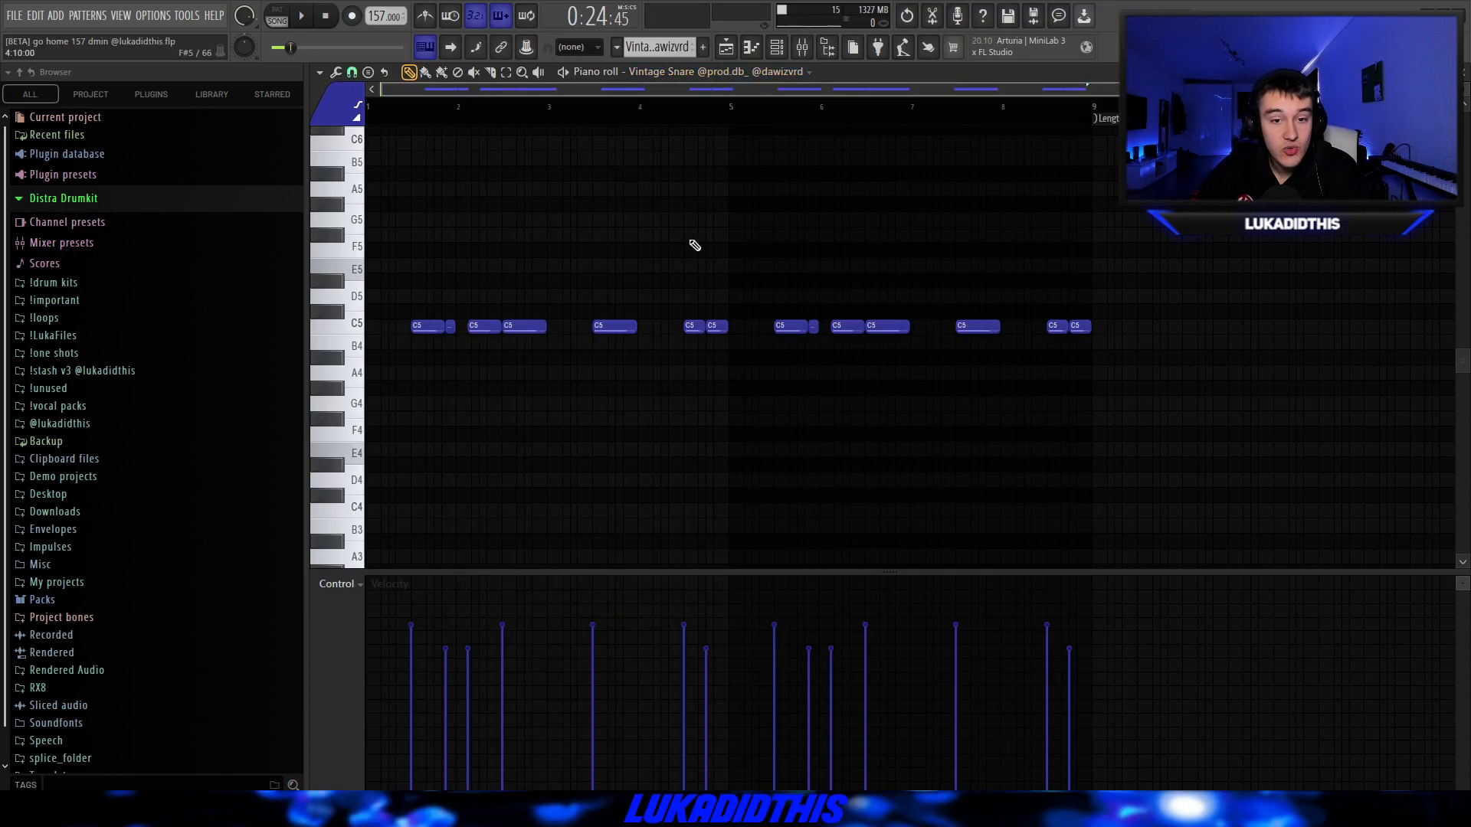
Check the Vintage Snare pattern, and look over the ldt - cxdy sfx and Decepticon FX clips leading into bar 9 of the playlist.
{"action": "left_click", "coordinate": [729, 71]}
{"action": "right_click", "coordinate": [686, 244]}
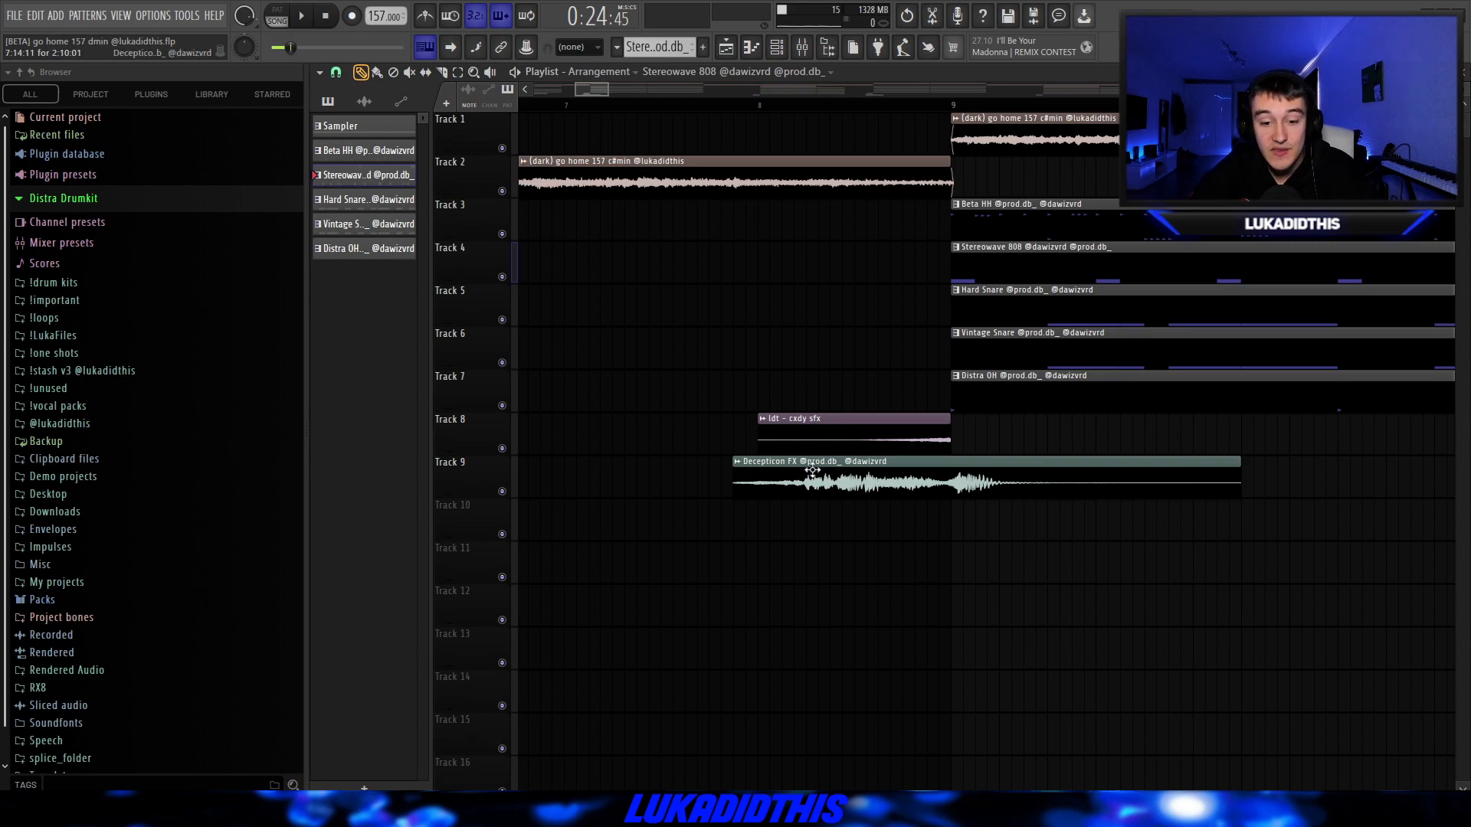
{"action": "scroll", "coordinate": [719, 389], "scroll_direction": "down", "scroll_amount": 3}
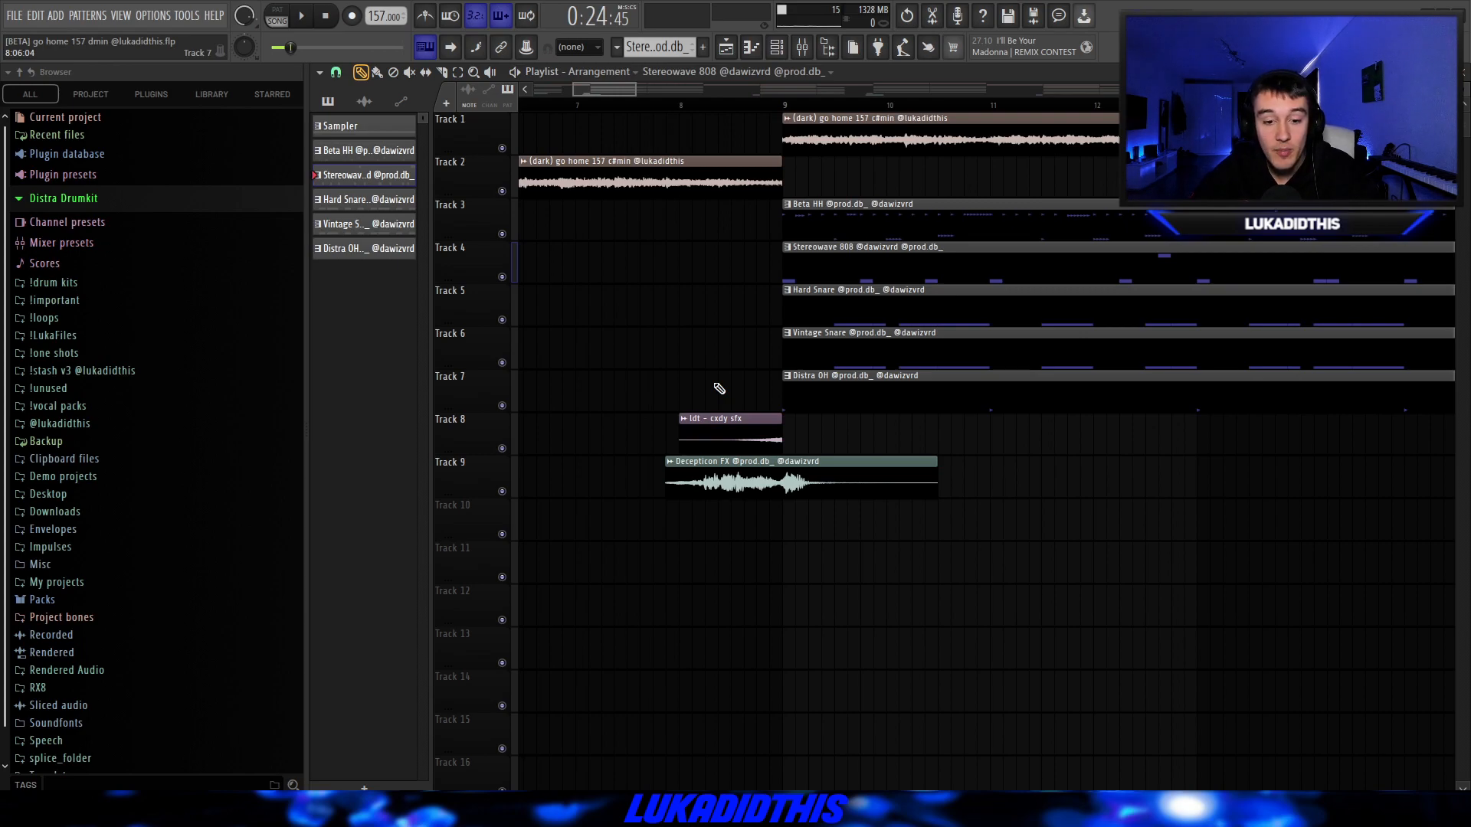
Examine the Stereowave 808 pattern's notes across all eight bars, and return to the playlist arrangement.
{"action": "key", "text": "F7"}
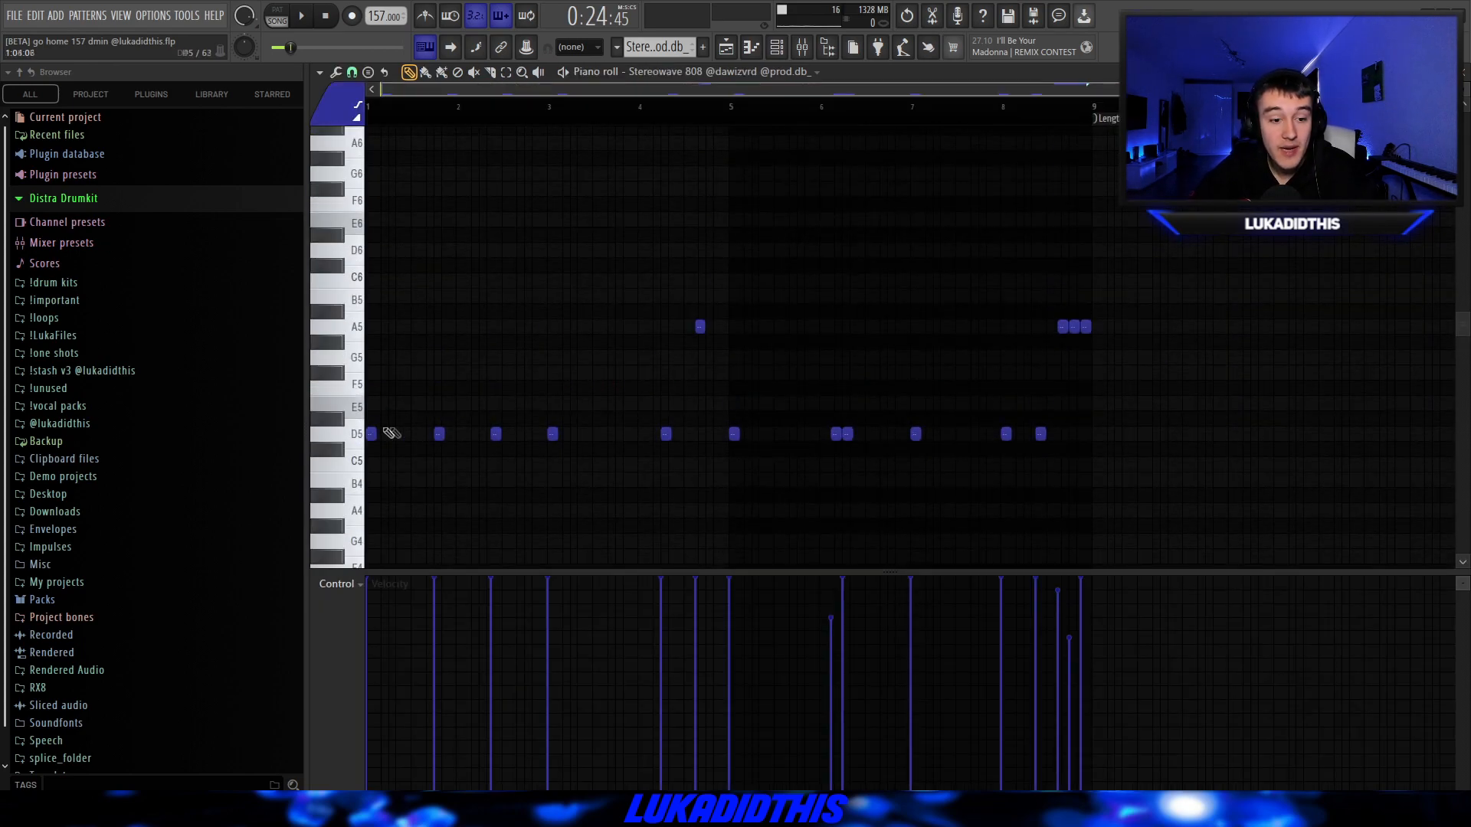
{"action": "scroll", "coordinate": [377, 431], "scroll_direction": "up", "scroll_amount": 4}
{"action": "scroll", "coordinate": [377, 429], "scroll_direction": "down", "scroll_amount": 3}
{"action": "scroll", "coordinate": [409, 429], "scroll_direction": "down", "scroll_amount": 1}
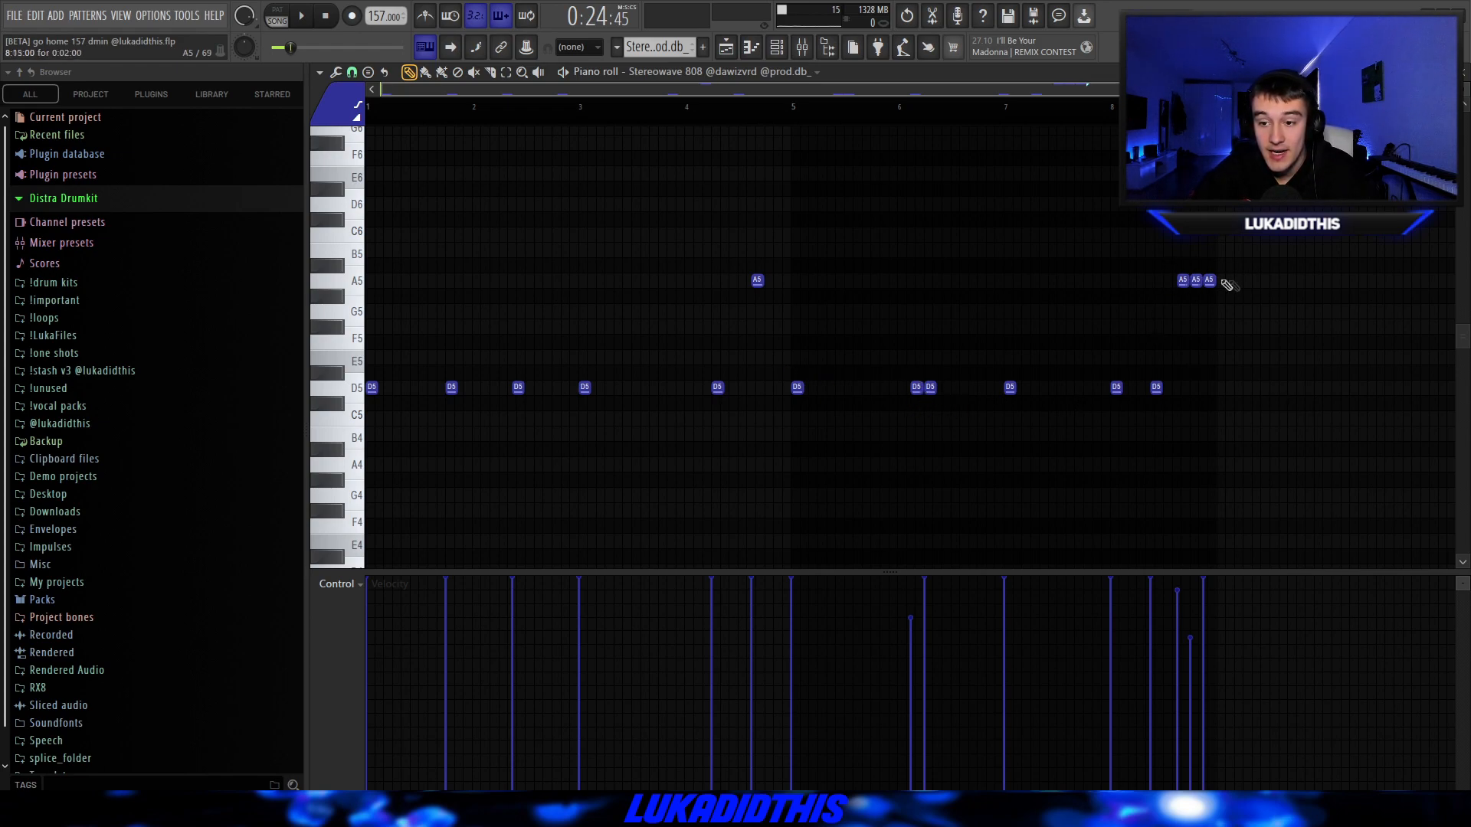
{"action": "scroll", "coordinate": [920, 380], "scroll_direction": "down", "scroll_amount": 1}
{"action": "scroll", "coordinate": [768, 426], "scroll_direction": "down", "scroll_amount": 1}
{"action": "scroll", "coordinate": [768, 426], "scroll_direction": "up", "scroll_amount": 1}
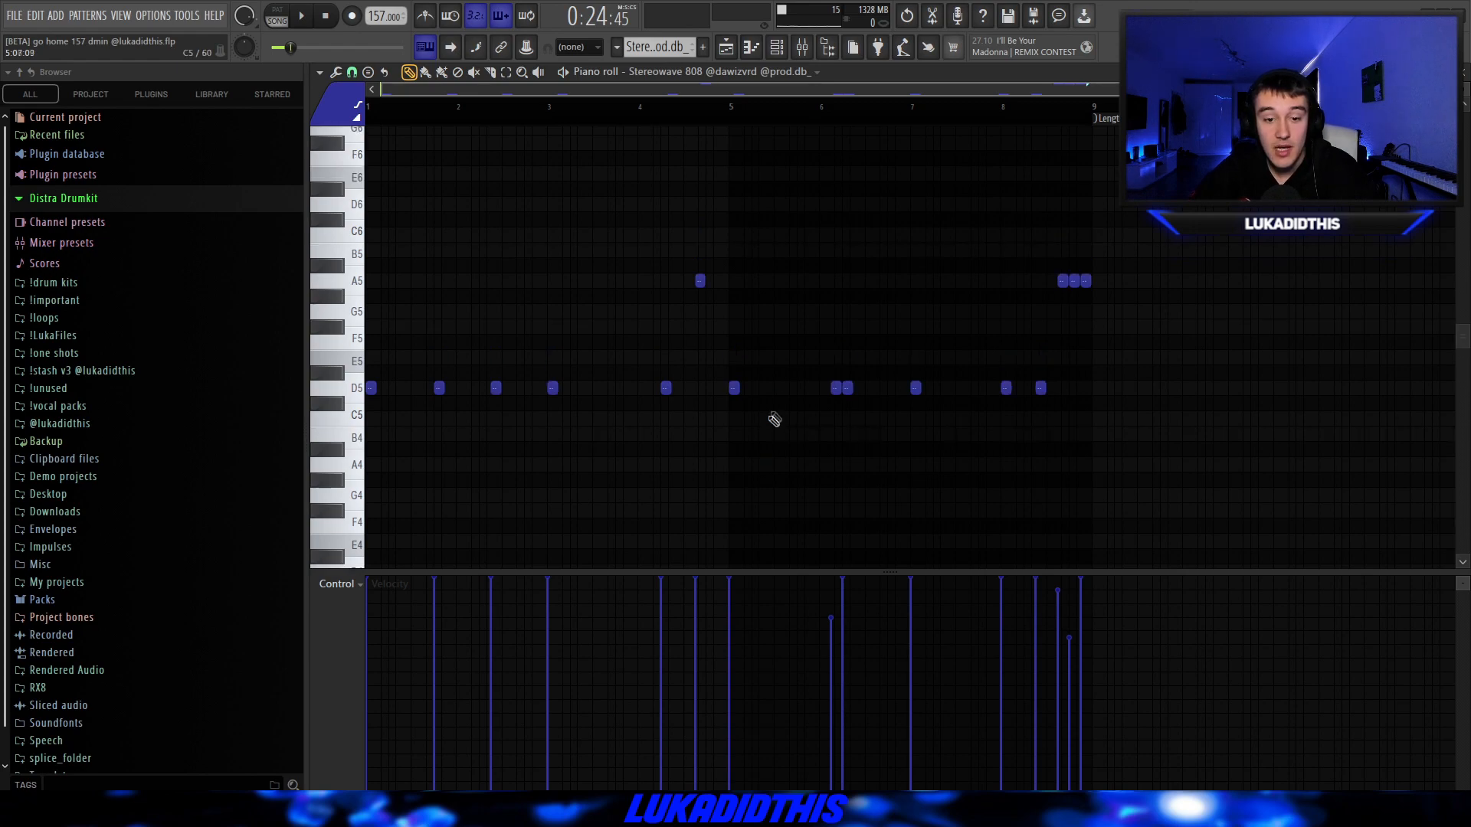
{"action": "left_click", "coordinate": [741, 47]}
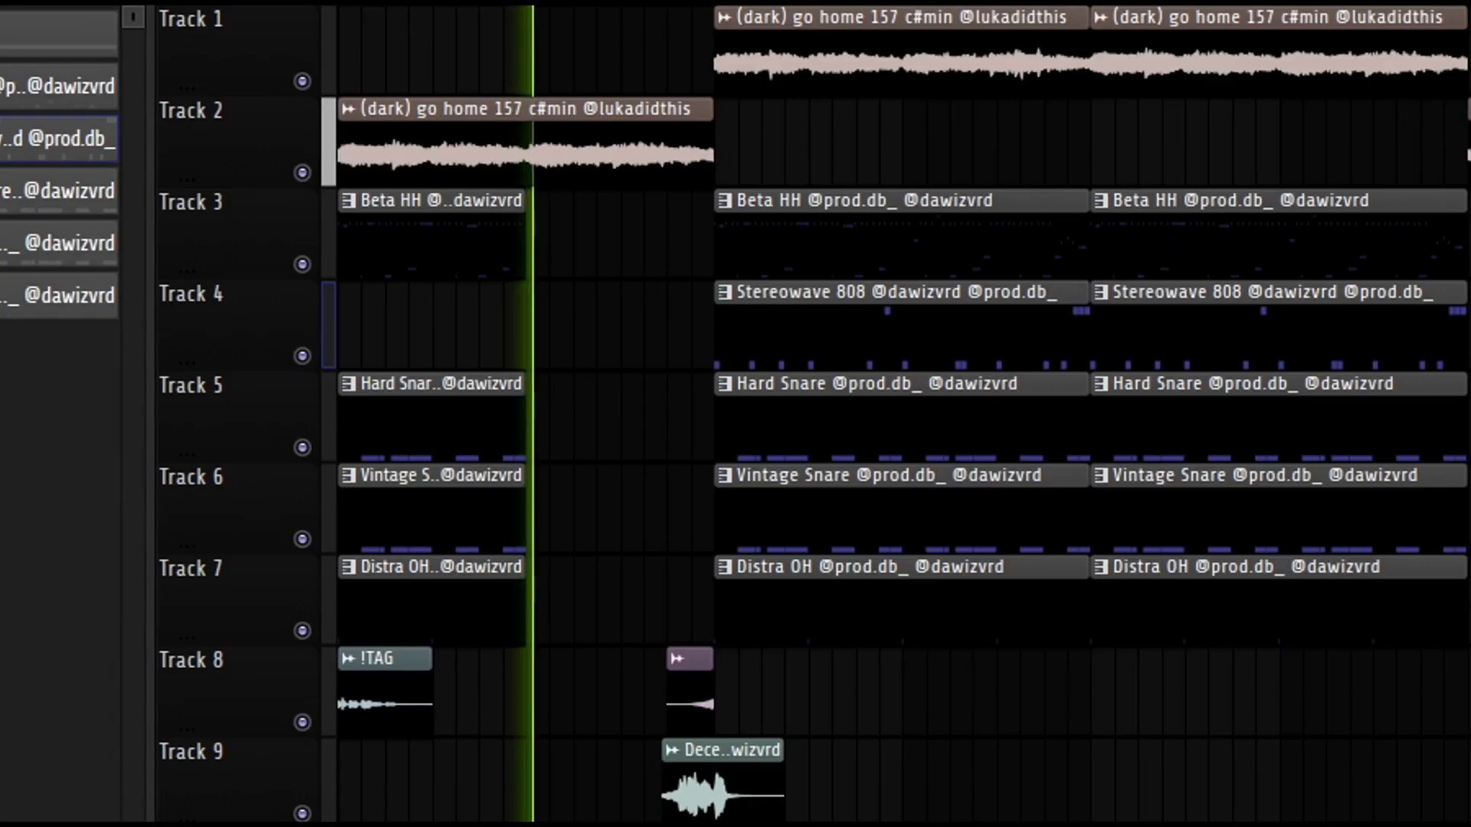